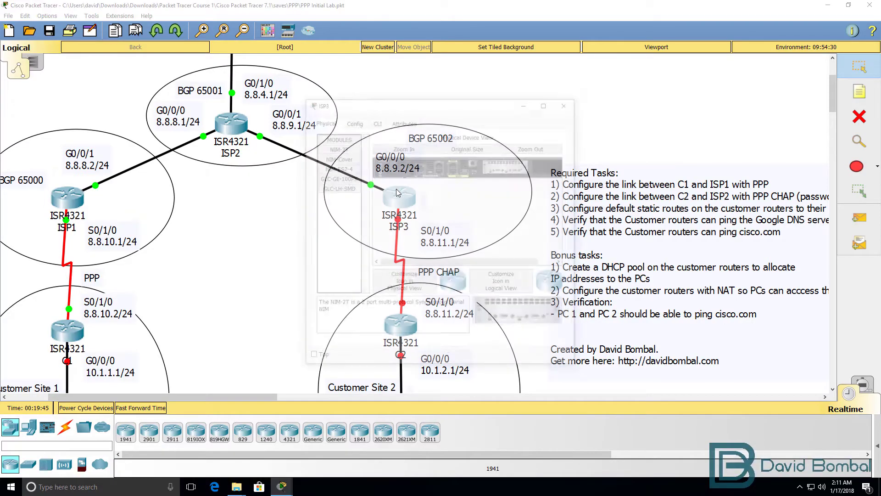
- Run show ip int brief in ISP3's privileged CLI, showing Serial0/1/0 unassigned and down
{"action": "left_click_drag", "start_coordinate": [477, 105], "coordinate": [168, 75]}
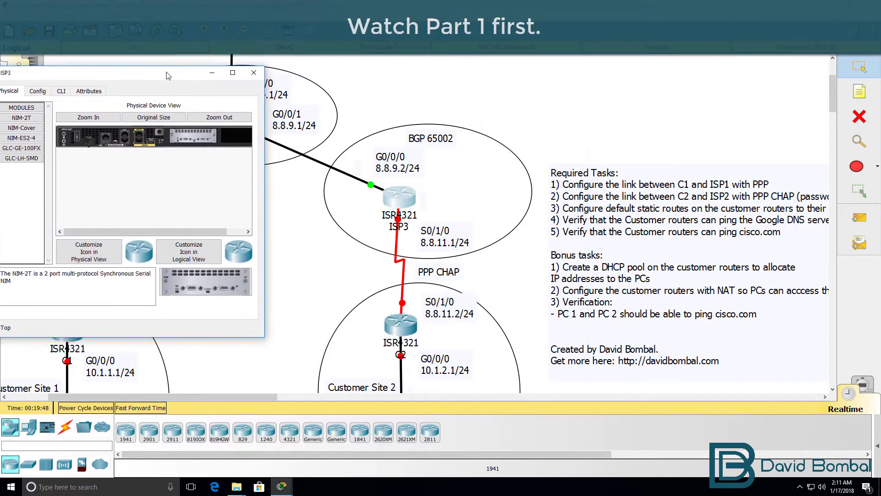
{"action": "left_click_drag", "start_coordinate": [264, 201], "coordinate": [587, 202]}
{"action": "left_click", "coordinate": [74, 90]}
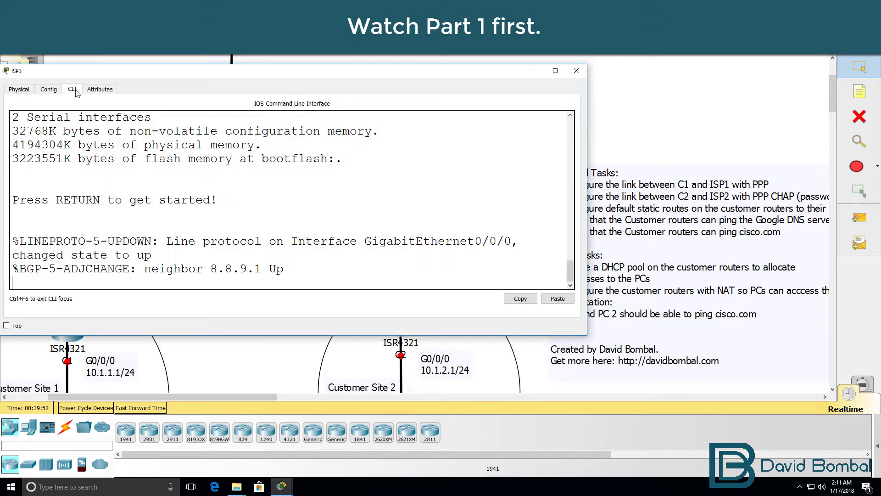
{"action": "key", "text": "Return"}
{"action": "key", "text": "Return"}
{"action": "type", "text": "en"}
{"action": "key", "text": "Return"}
{"action": "type", "text": "sh ip "}
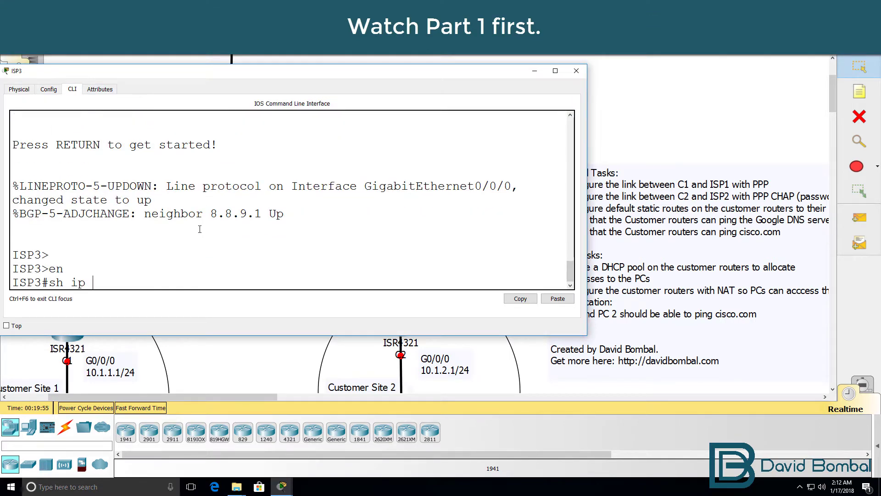
{"action": "type", "text": "int brief"}
{"action": "key", "text": "Return"}
{"action": "left_click_drag", "start_coordinate": [586, 202], "coordinate": [673, 211]}
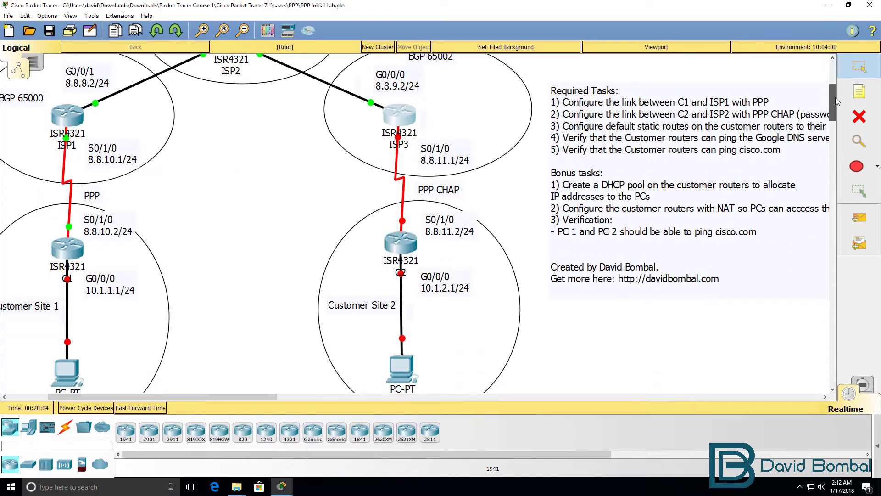
{"action": "left_click_drag", "start_coordinate": [835, 97], "coordinate": [835, 104]}
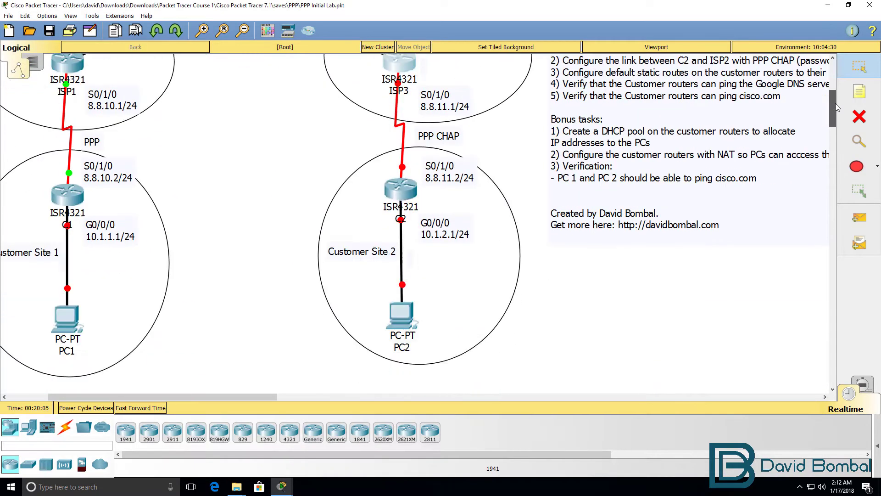
- Assign 8.8.11.1 255.255.255.0 to ISP3's Serial0/1/0 from global configuration
{"action": "scroll", "coordinate": [835, 103], "scroll_direction": "up", "scroll_amount": 1}
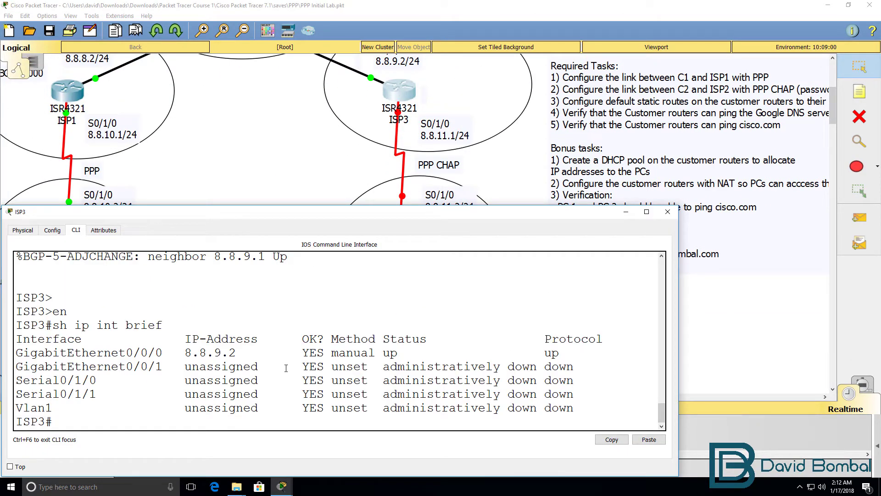
{"action": "left_click_drag", "start_coordinate": [273, 380], "coordinate": [604, 385]}
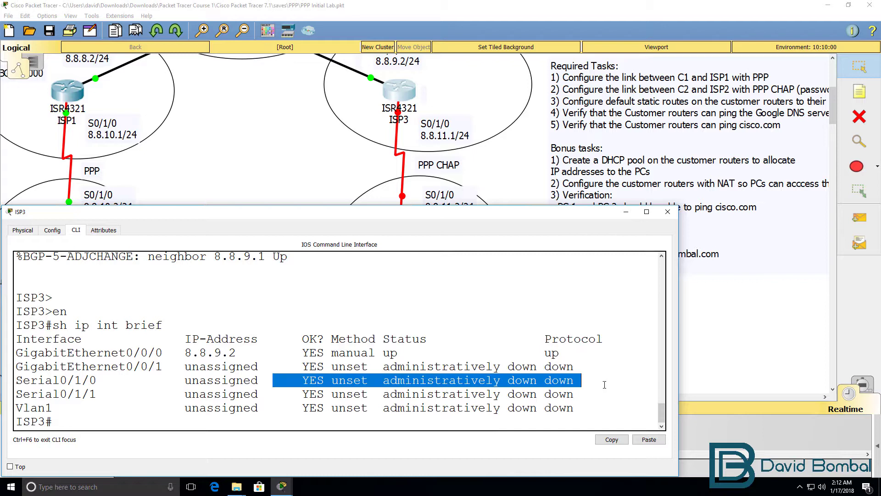
{"action": "type", "text": "conf t"}
{"action": "key", "text": "Return"}
{"action": "type", "text": "int s0/1/"}
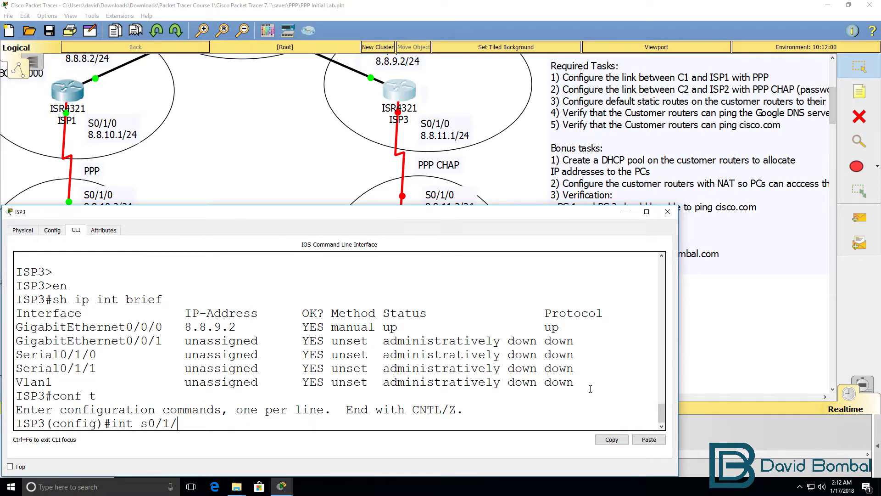
{"action": "type", "text": "0"}
{"action": "key", "text": "Return"}
{"action": "type", "text": "ip ad"}
{"action": "key", "text": "Tab"}
{"action": "type", "text": "8."}
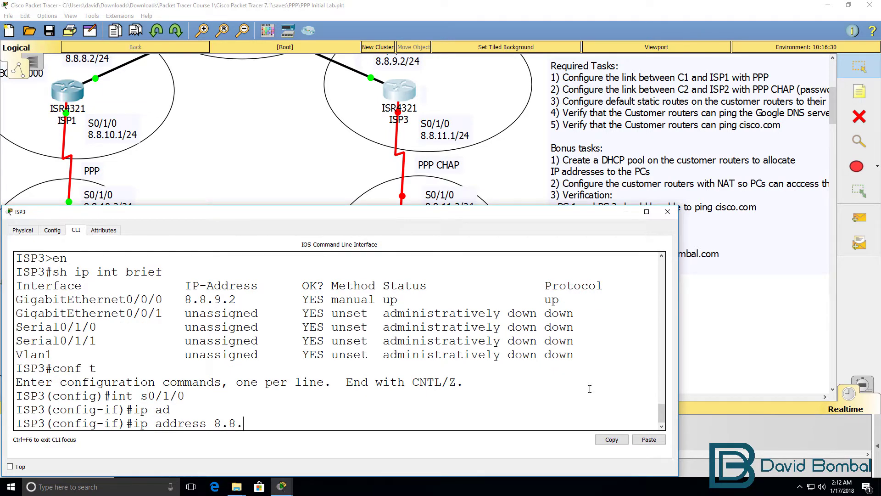
{"action": "type", "text": "8.11.1 255.255.255.0"}
{"action": "key", "text": "Return"}
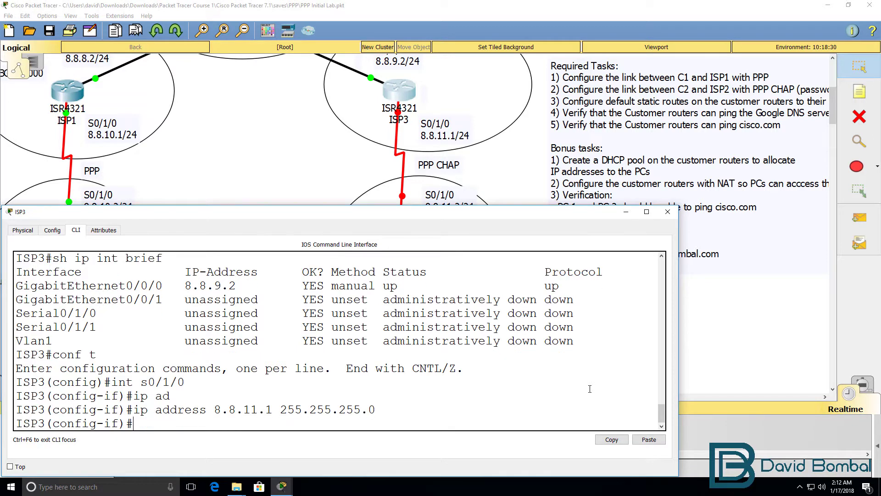
- Set ISP3's Serial0/1/0 to PPP encapsulation with CHAP authentication, then exit the interface
{"action": "type", "text": "en"}
{"action": "key", "text": "Tab"}
{"action": "type", "text": "pp"}
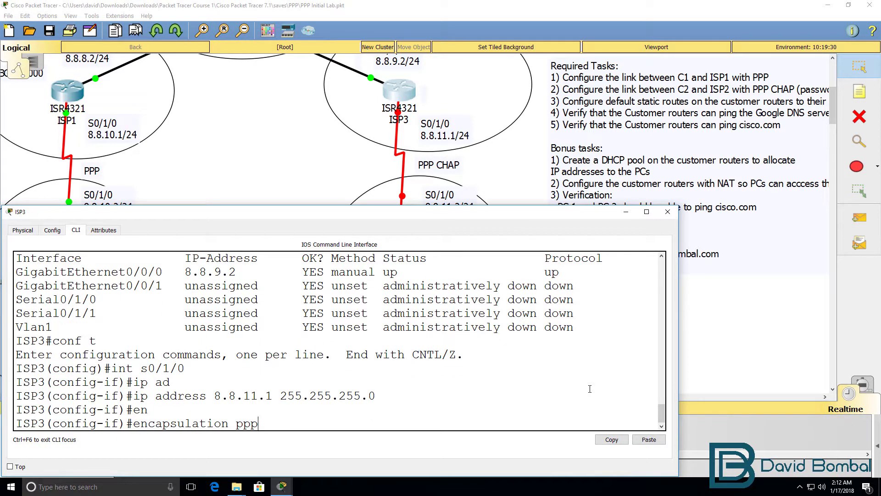
{"action": "key", "text": "Return"}
{"action": "type", "text": "pp"}
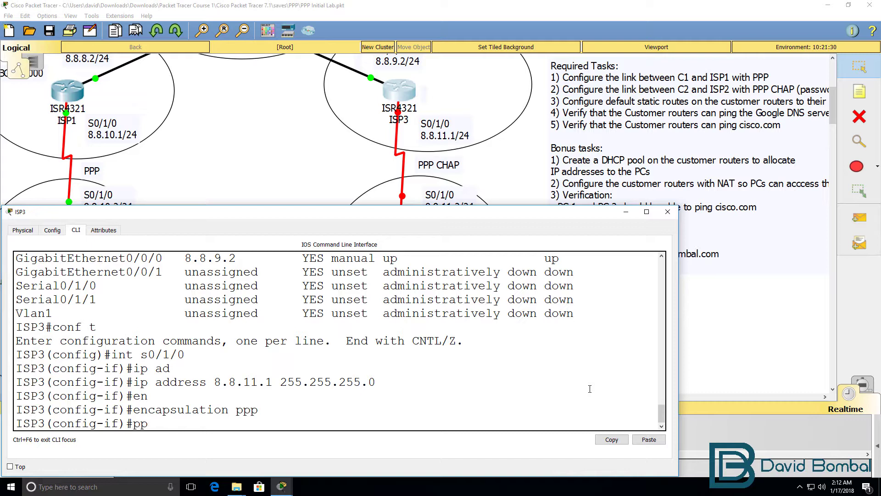
{"action": "type", "text": "p ?au"}
{"action": "key", "text": "Tab"}
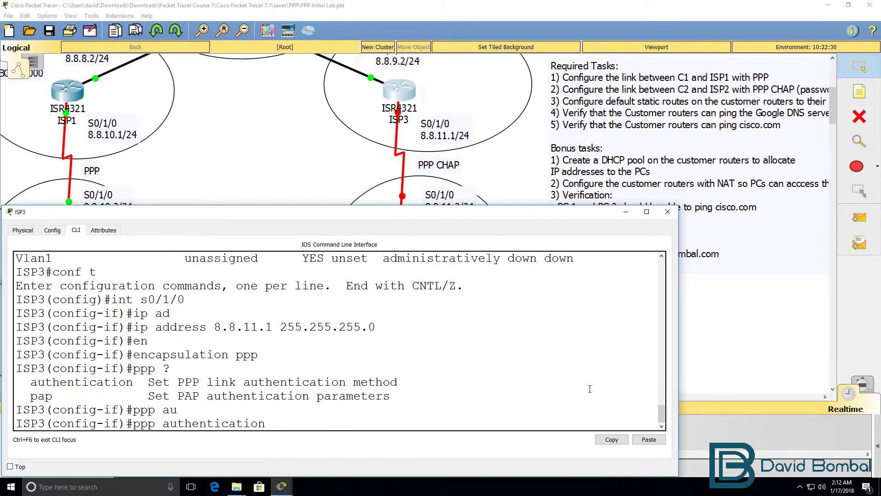
{"action": "type", "text": "?"}
{"action": "type", "text": "hcap"}
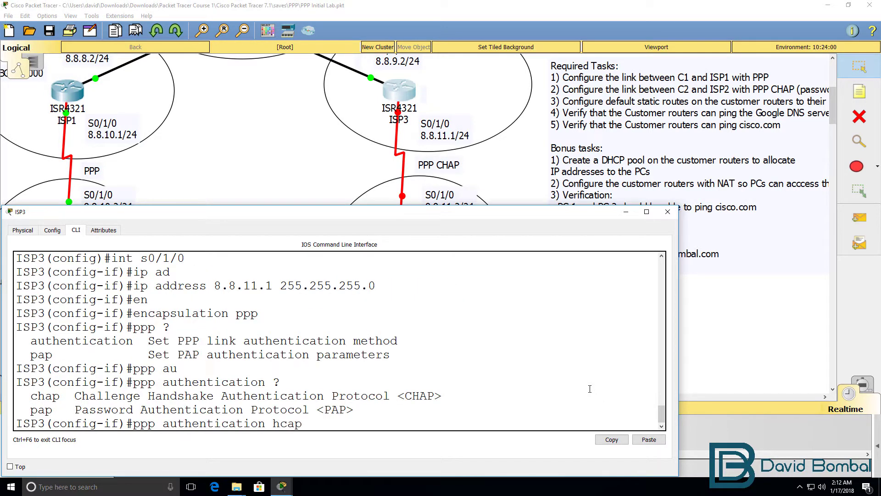
{"action": "key", "text": "BackSpace"}
{"action": "key", "text": "BackSpace"}
{"action": "key", "text": "BackSpace"}
{"action": "key", "text": "BackSpace"}
{"action": "type", "text": "chap"}
{"action": "key", "text": "Return"}
{"action": "type", "text": "exit"}
{"action": "key", "text": "Return"}
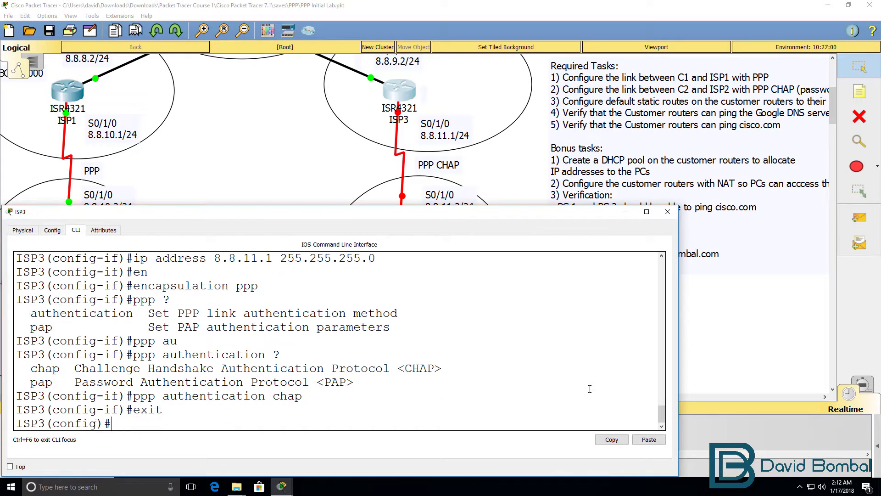
- Begin a username command on ISP3, then open C2 and find it not powered
{"action": "type", "text": "username ?"}
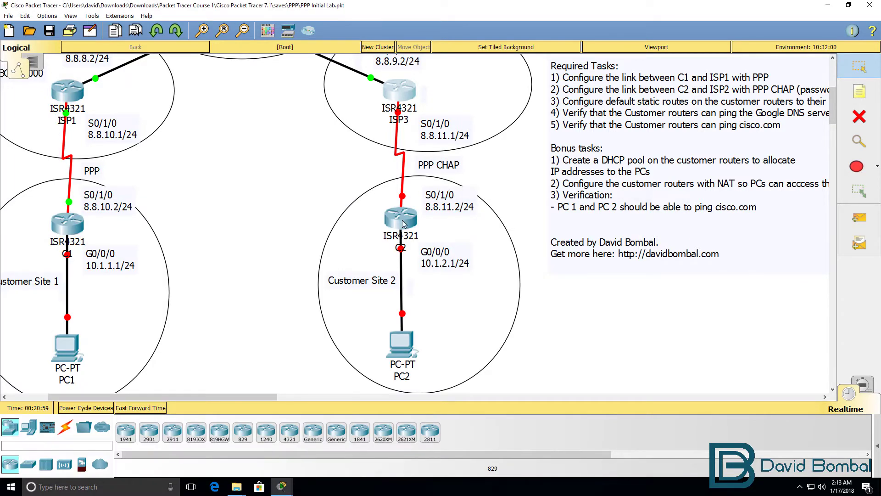
{"action": "left_click", "coordinate": [401, 222]}
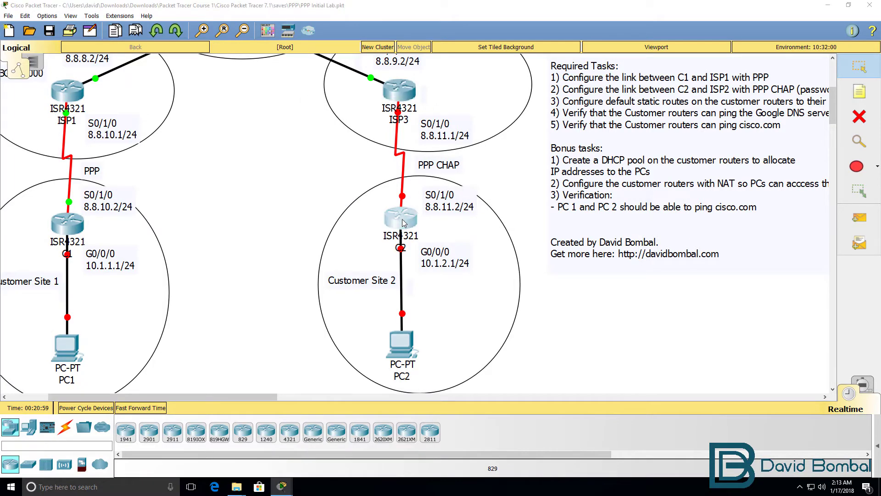
{"action": "left_click", "coordinate": [377, 120]}
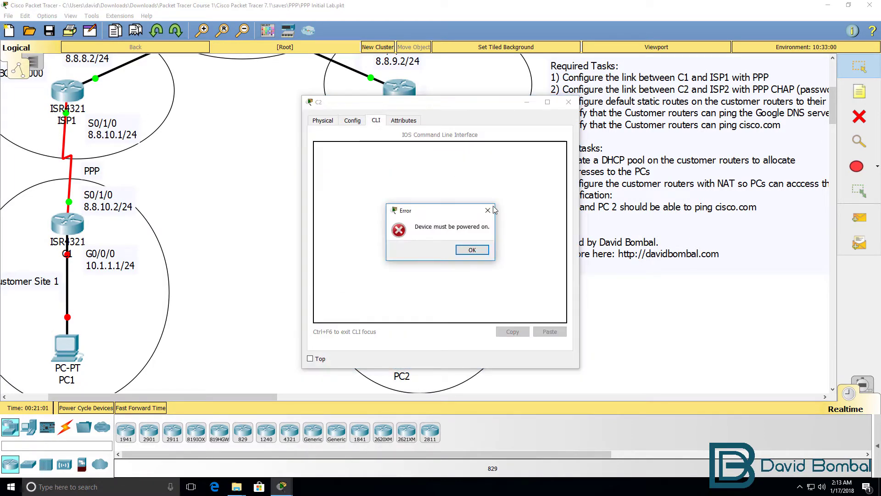
{"action": "left_click", "coordinate": [479, 250]}
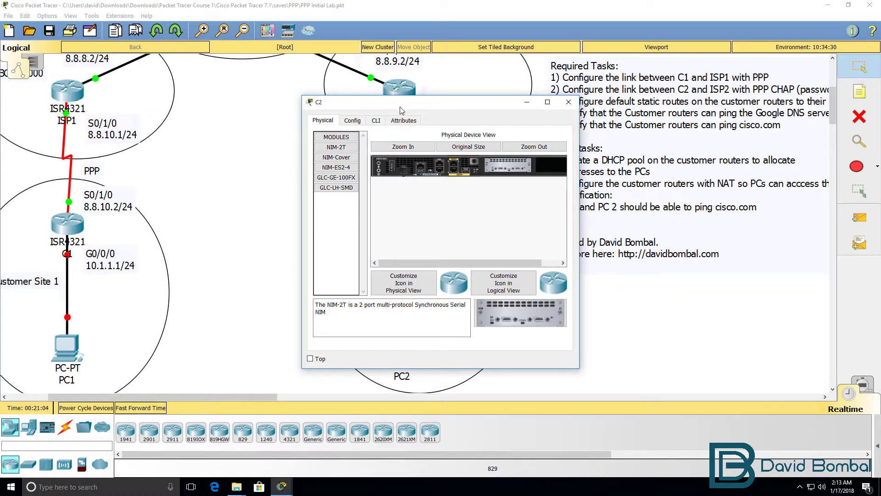
{"action": "left_click_drag", "start_coordinate": [399, 108], "coordinate": [677, 164]}
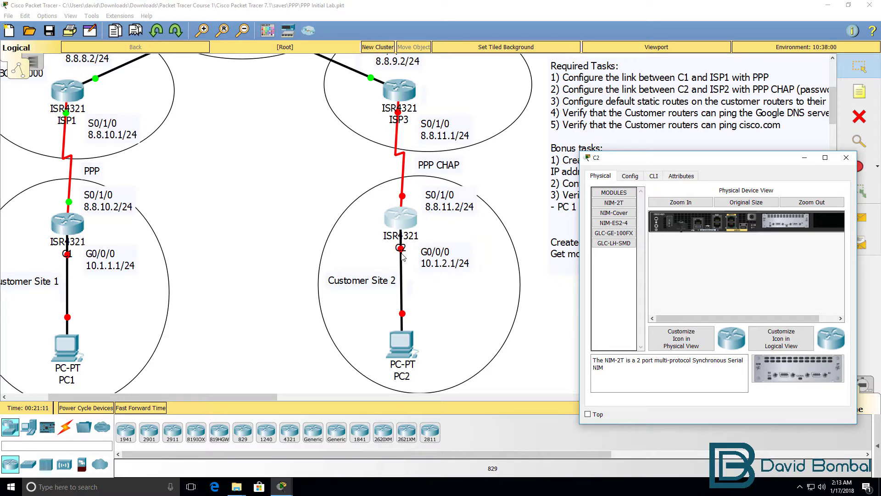
- Power on C2 and watch its CLI boot beside ISP3's console
{"action": "left_click", "coordinate": [671, 223]}
{"action": "left_click", "coordinate": [654, 177]}
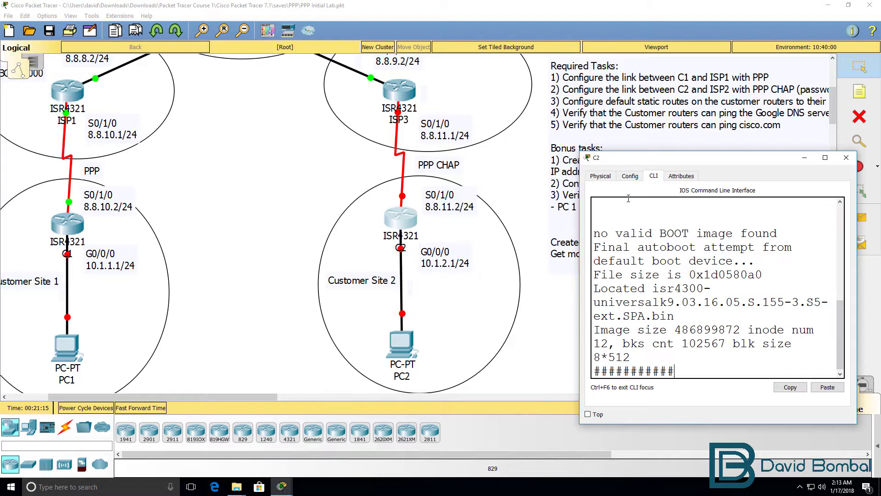
{"action": "left_click_drag", "start_coordinate": [581, 244], "coordinate": [267, 238]}
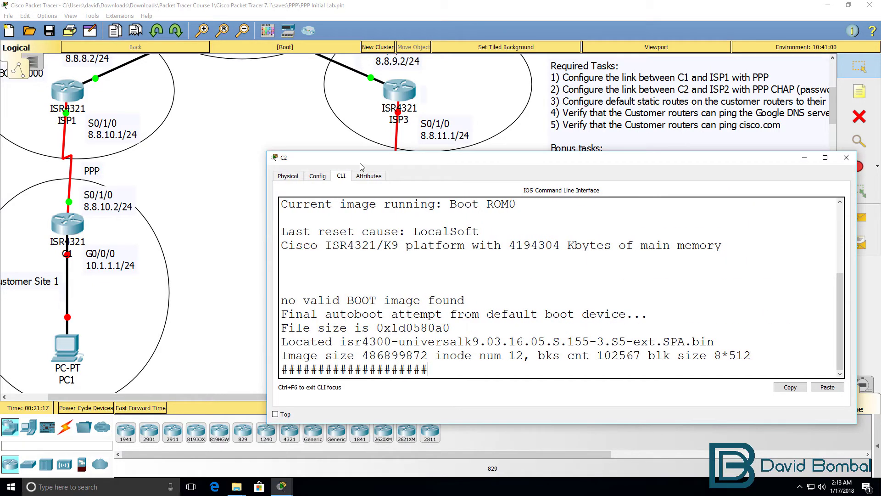
{"action": "left_click_drag", "start_coordinate": [364, 163], "coordinate": [441, 204]}
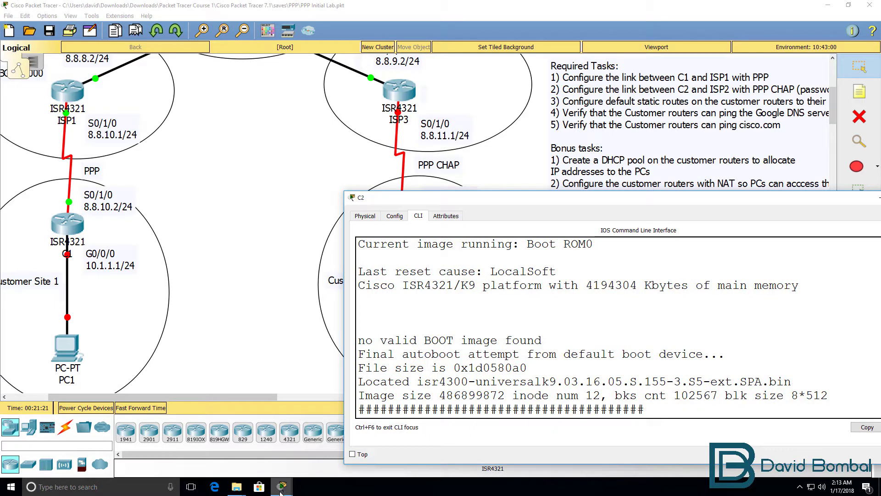
{"action": "mouse_move", "coordinate": [281, 491]}
{"action": "left_click", "coordinate": [410, 448]}
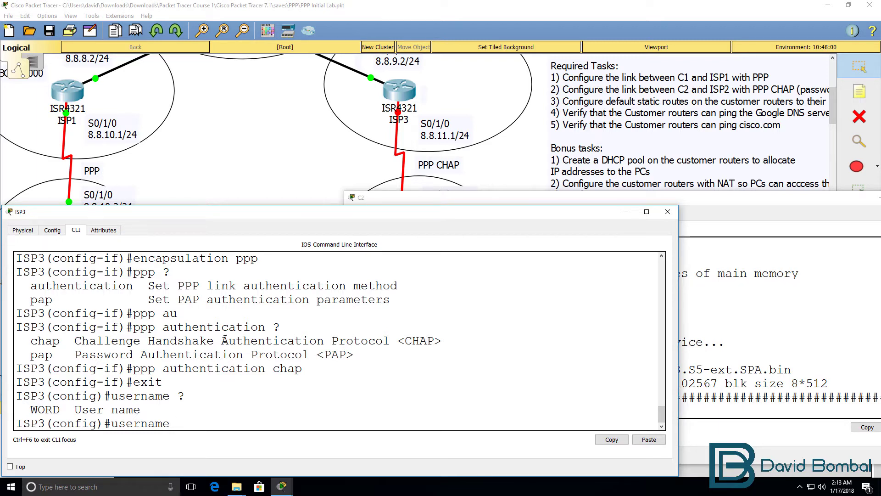
- Confirm C2's hostname, then create user C2 with the shared CHAP password on ISP3
{"action": "left_click", "coordinate": [551, 197]}
{"action": "key", "text": "Return"}
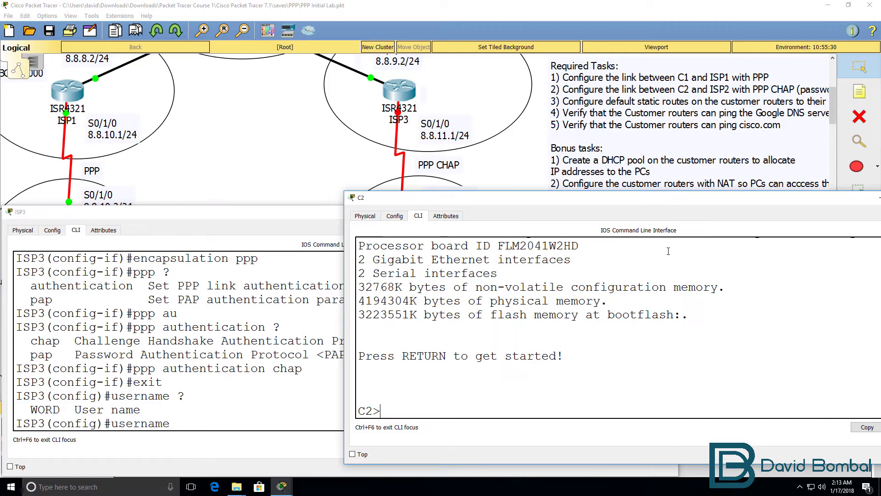
{"action": "double_click", "coordinate": [362, 411]}
{"action": "left_click", "coordinate": [285, 402]}
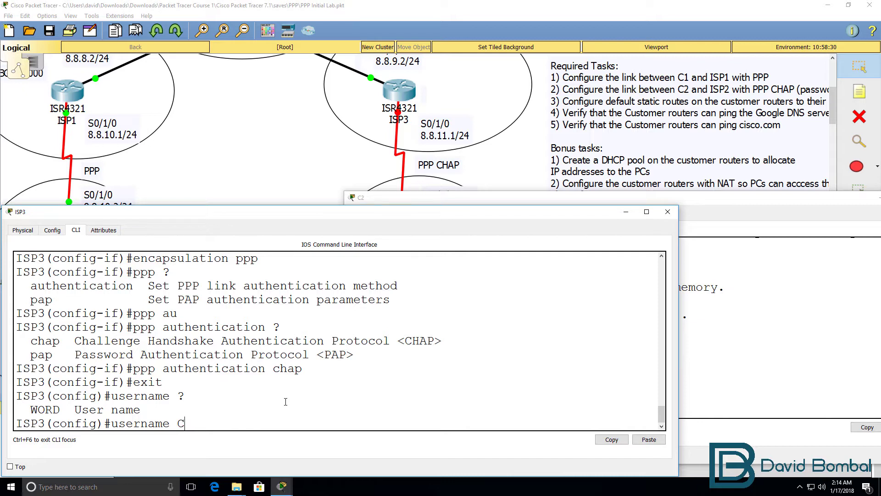
{"action": "type", "text": "C2 ?"}
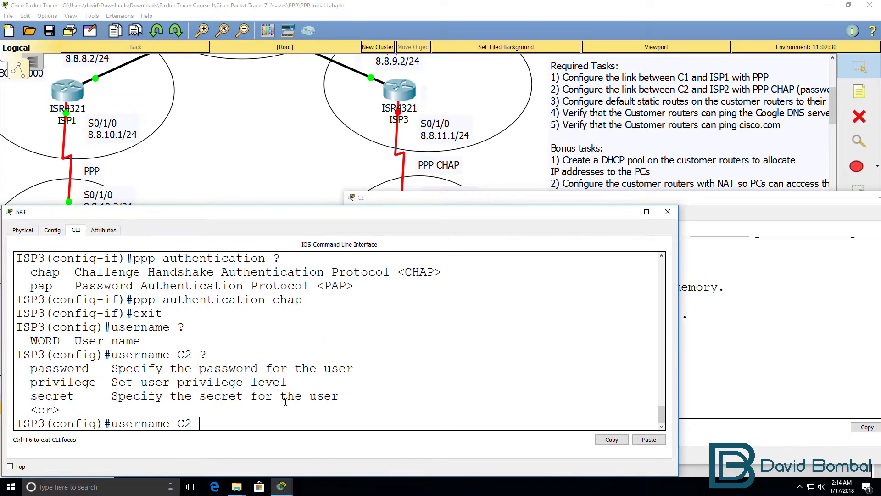
{"action": "type", "text": "pas"}
{"action": "key", "text": "Tab"}
{"action": "type", "text": "?"}
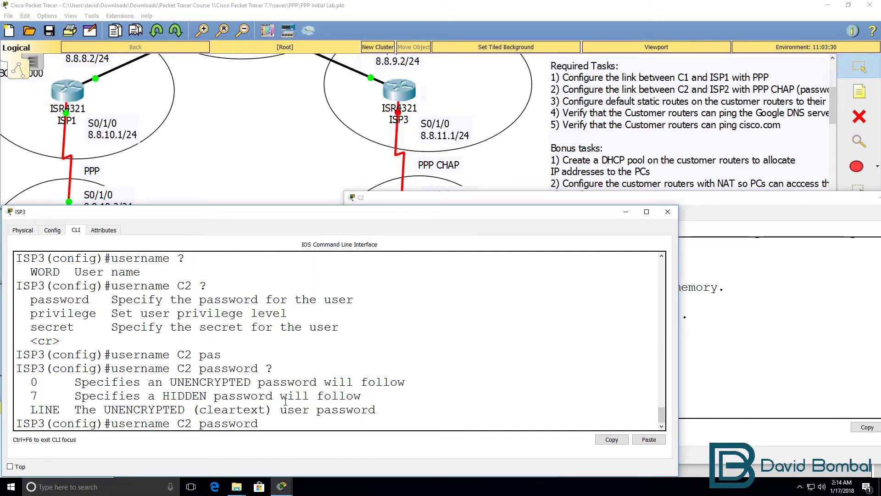
{"action": "type", "text": "cisco"}
{"action": "key", "text": "Return"}
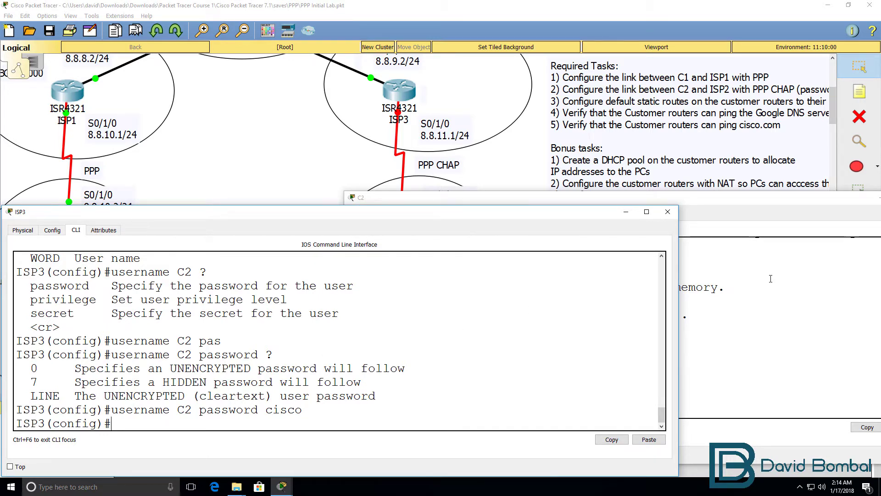
- Enable ISP3's Serial0/1/0 with no shut and note the link-up messages on both routers
{"action": "type", "text": "int s0/1"}
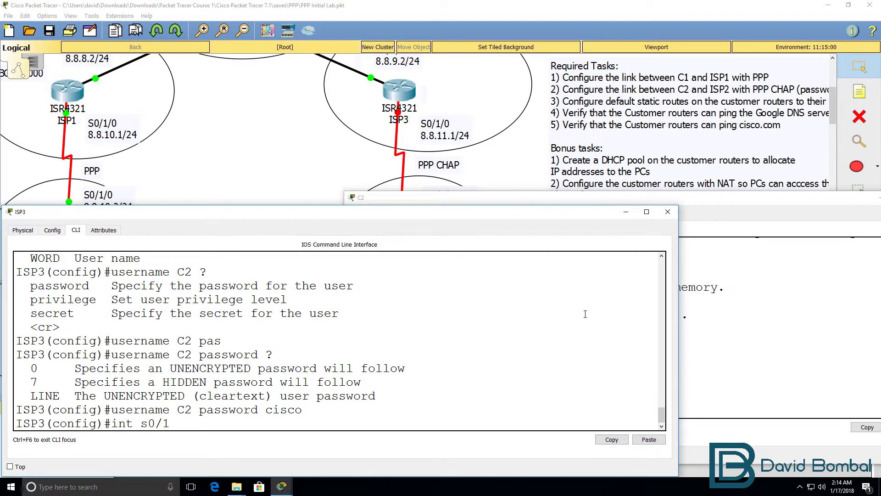
{"action": "type", "text": "/0"}
{"action": "key", "text": "Return"}
{"action": "type", "text": "no shut"}
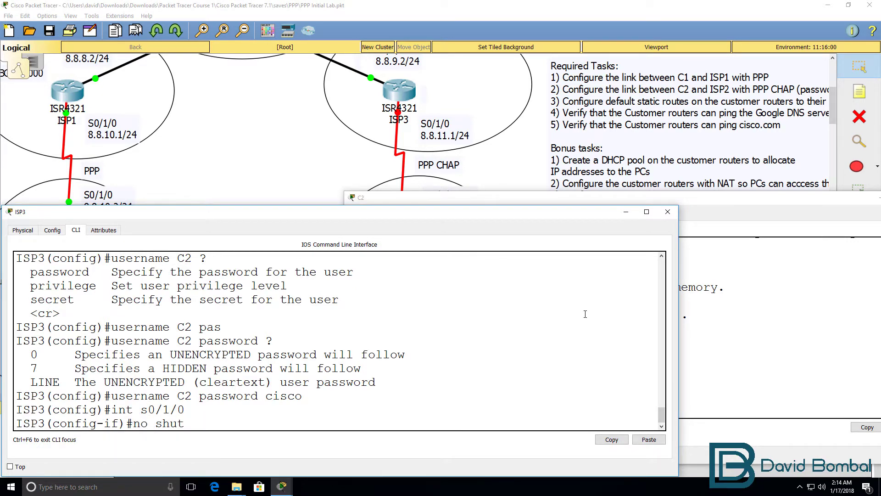
{"action": "key", "text": "Return"}
{"action": "key", "text": "Return"}
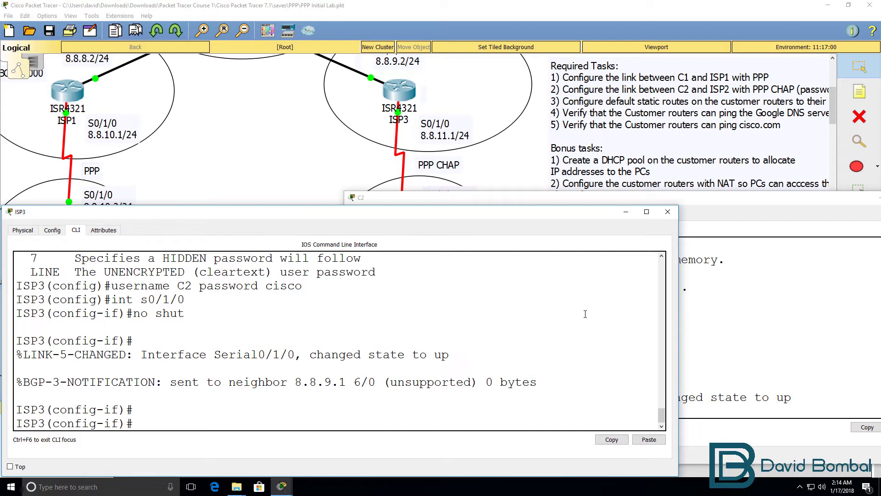
{"action": "type", "text": "end"}
{"action": "left_click_drag", "start_coordinate": [448, 354], "coordinate": [32, 354]}
{"action": "left_click", "coordinate": [777, 402]}
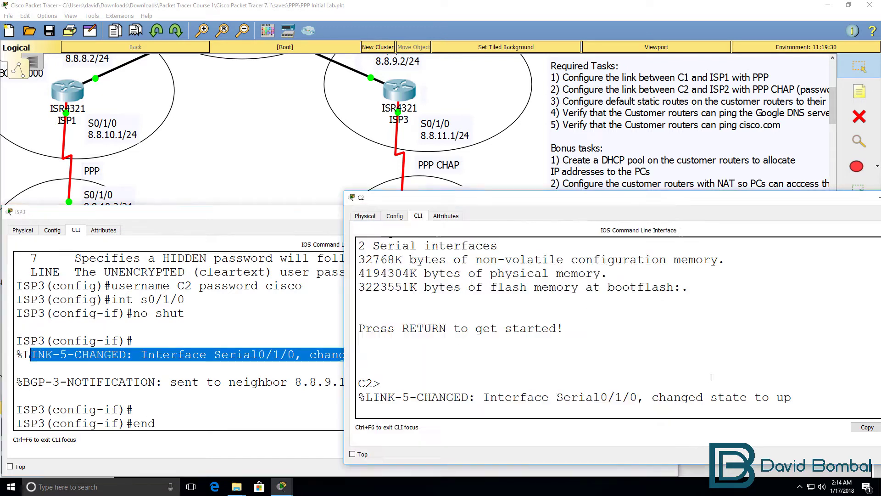
{"action": "left_click_drag", "start_coordinate": [803, 395], "coordinate": [353, 397]}
{"action": "left_click", "coordinate": [292, 368]}
- Show ISP3's Serial0/1/0 details: interface up, line protocol down
{"action": "key", "text": "Return"}
{"action": "key", "text": "Return"}
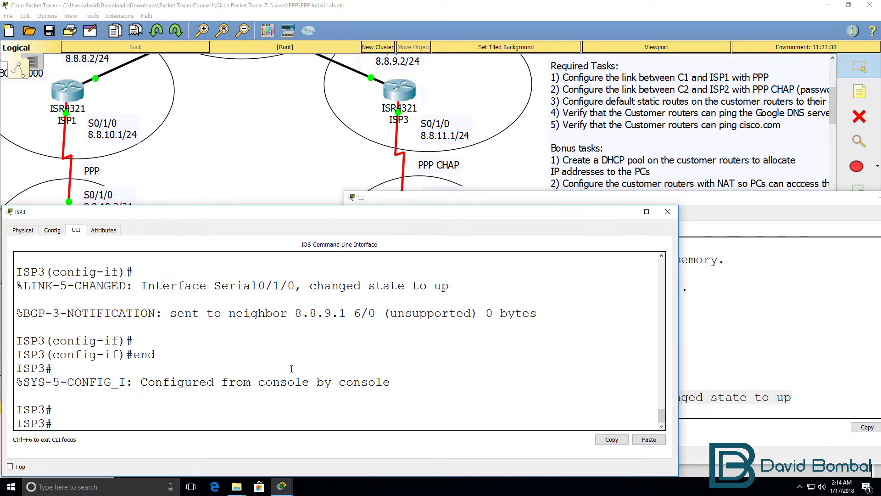
{"action": "type", "text": "sh int s0/1/0"}
{"action": "key", "text": "Return"}
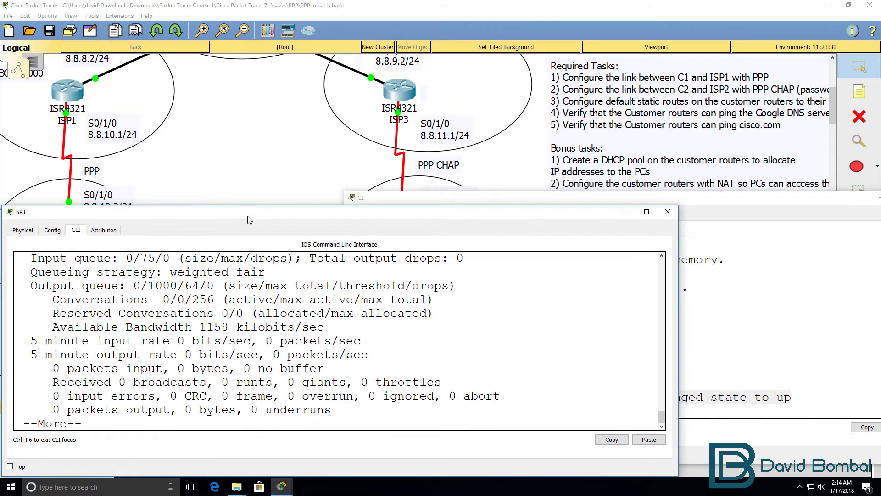
{"action": "left_click_drag", "start_coordinate": [246, 205], "coordinate": [246, 0]}
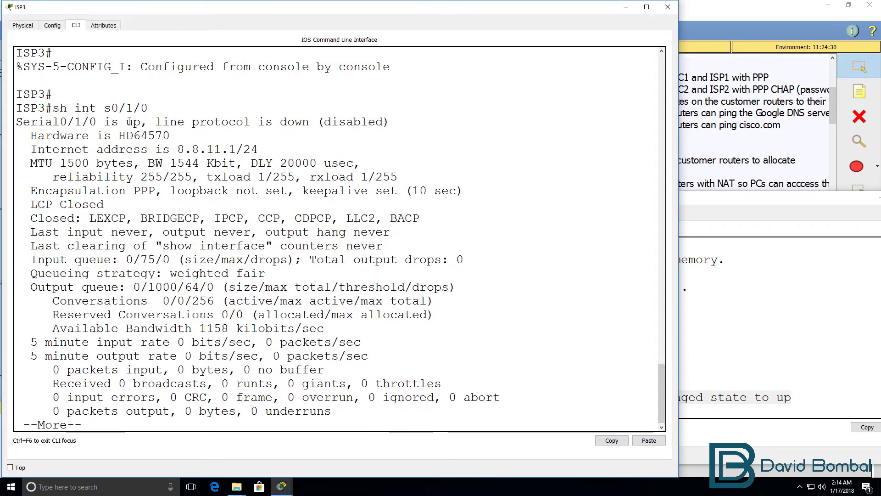
{"action": "left_click_drag", "start_coordinate": [141, 123], "coordinate": [17, 118]}
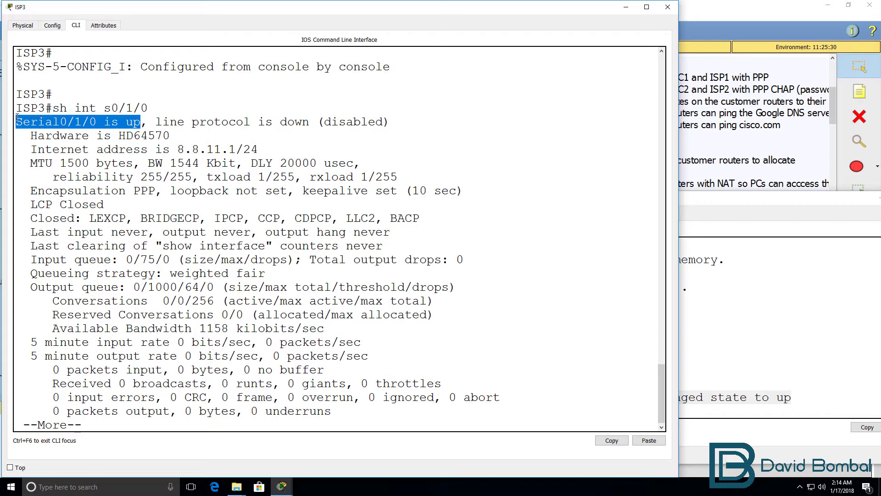
{"action": "left_click_drag", "start_coordinate": [156, 121], "coordinate": [413, 127]}
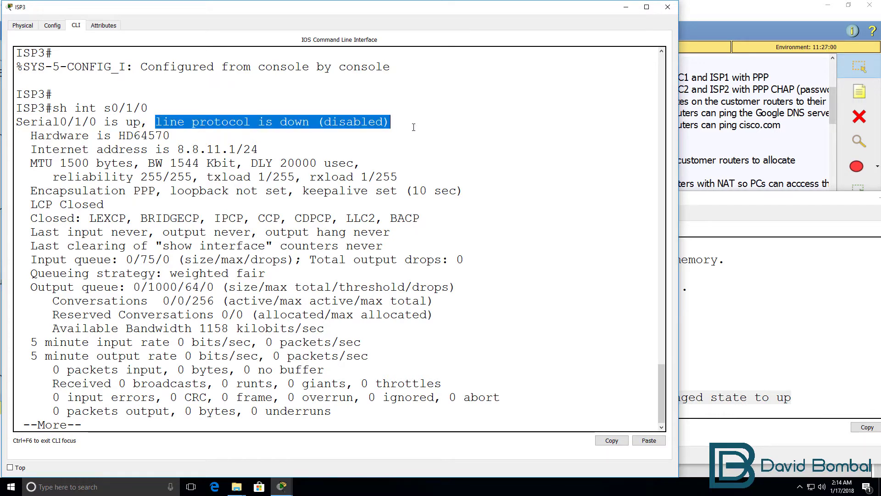
- Enter privileged mode on C2 and show its Serial0/1/0 interface details
{"action": "left_click", "coordinate": [758, 312]}
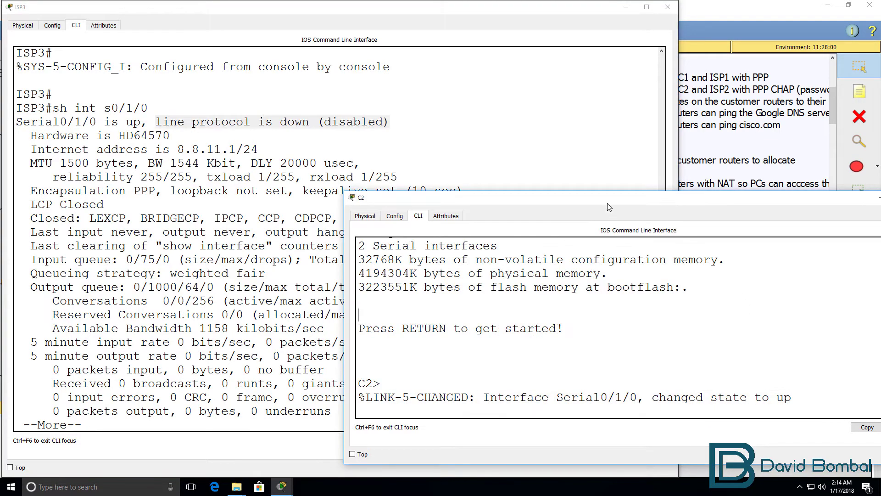
{"action": "left_click_drag", "start_coordinate": [604, 192], "coordinate": [583, 95]}
{"action": "key", "text": "Return"}
{"action": "key", "text": "Return"}
{"action": "type", "text": "en"}
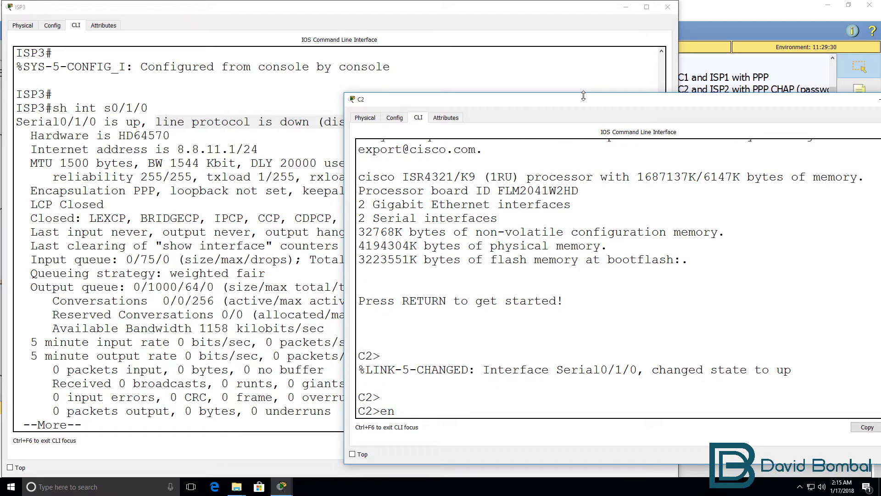
{"action": "type", "text": " int s0/1/0"}
{"action": "key", "text": "Return"}
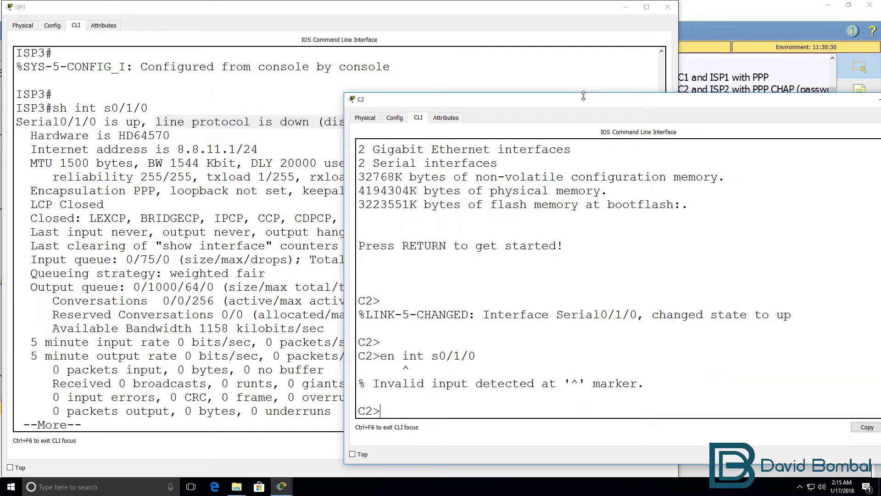
{"action": "type", "text": "en"}
{"action": "key", "text": "Return"}
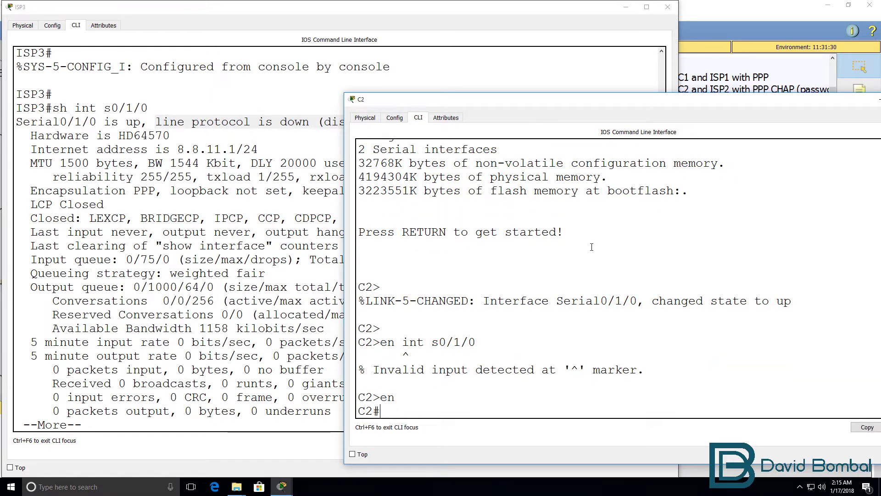
{"action": "type", "text": "sh int s0/1/0"}
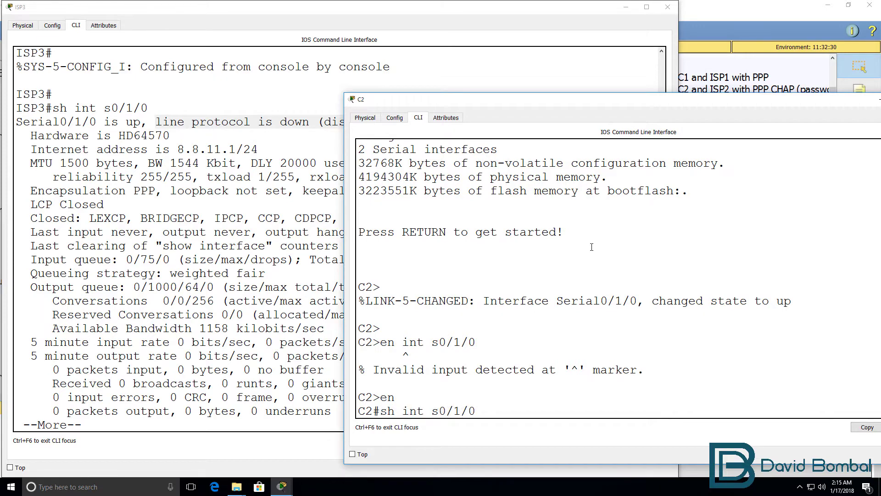
{"action": "key", "text": "Return"}
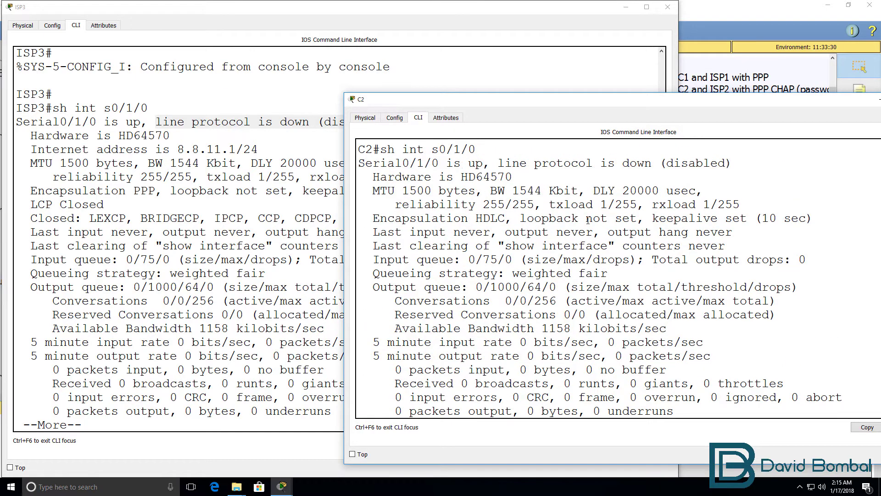
- Note C2's HDLC encapsulation and page through the rest of ISP3's interface output
{"action": "left_click_drag", "start_coordinate": [510, 220], "coordinate": [454, 219]}
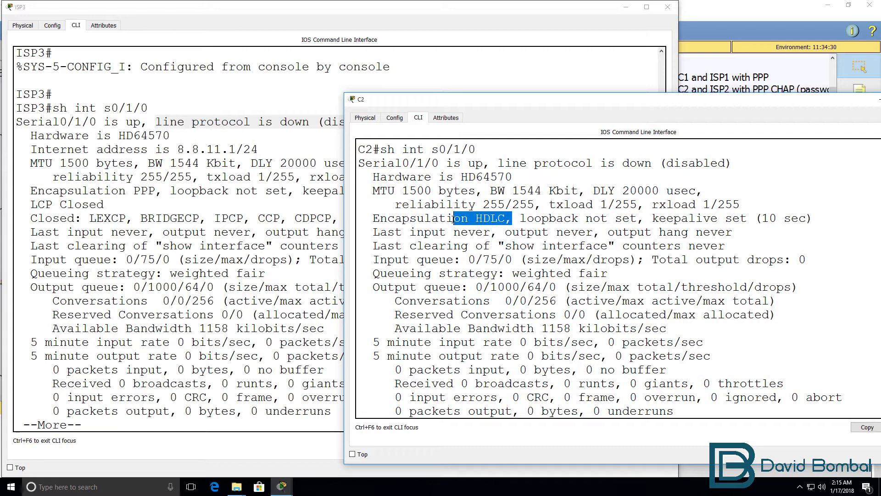
{"action": "left_click_drag", "start_coordinate": [480, 96], "coordinate": [480, 64]}
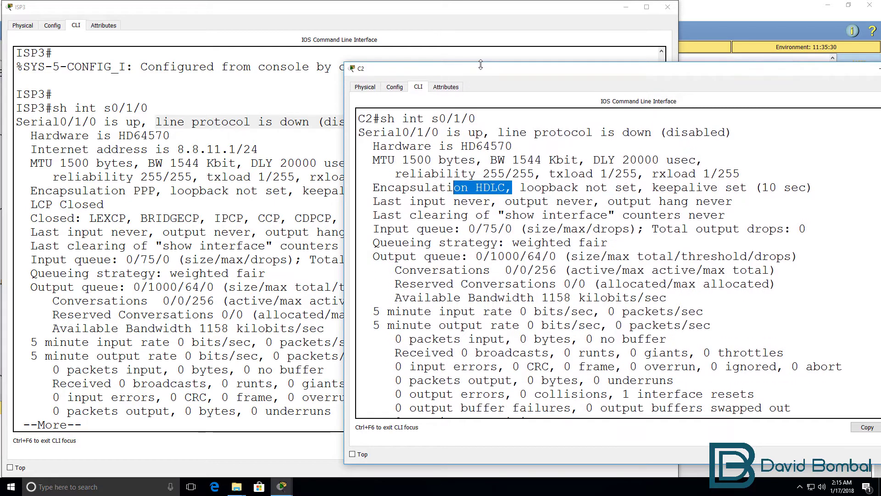
{"action": "left_click", "coordinate": [266, 186]}
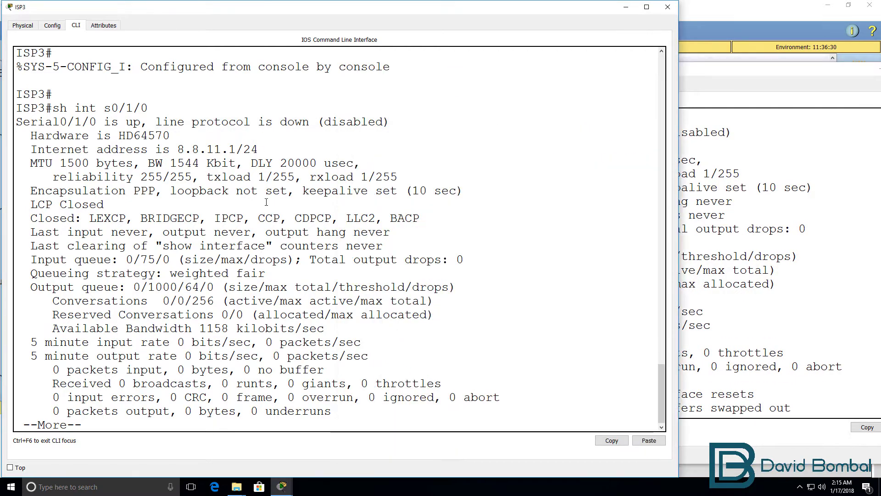
{"action": "key", "text": "space"}
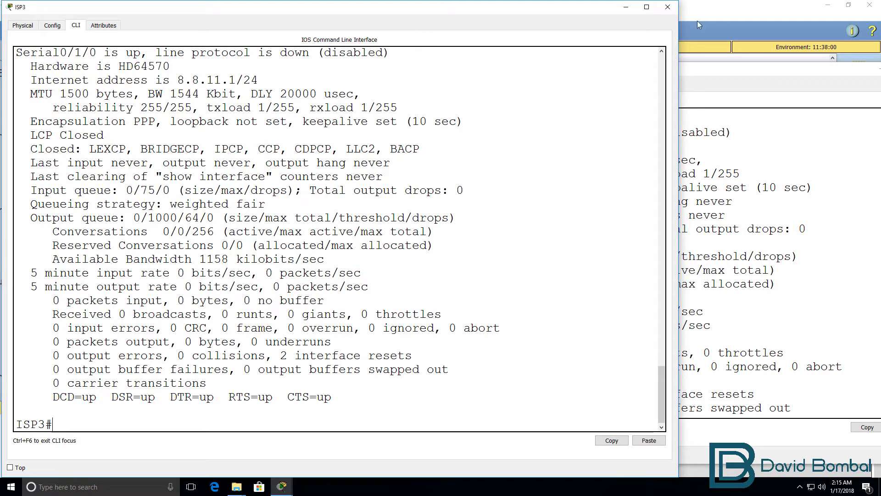
- Bring C2's console forward, finish its paged output, and enter global configuration
{"action": "left_click", "coordinate": [698, 21]}
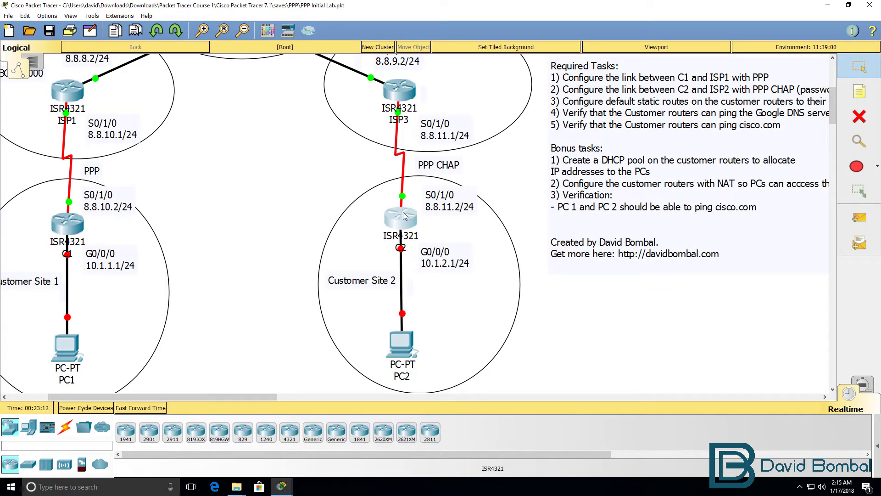
{"action": "left_click", "coordinate": [405, 217]}
{"action": "left_click_drag", "start_coordinate": [440, 69], "coordinate": [587, 50]}
{"action": "left_click", "coordinate": [616, 195]}
{"action": "key", "text": "space"}
{"action": "type", "text": "conf t"}
{"action": "key", "text": "Return"}
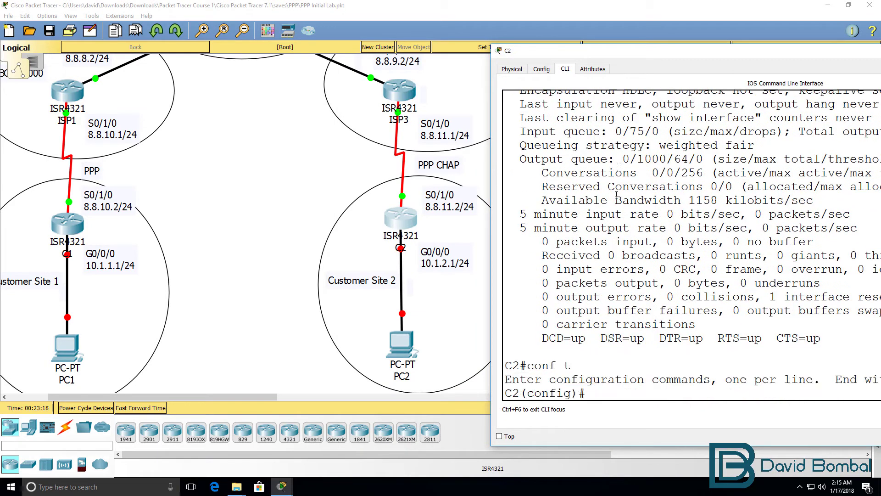
- Assign 8.8.11.2 255.255.255.0 to C2's Serial0/1/0
{"action": "type", "text": "int s01"}
{"action": "key", "text": "BackSpace"}
{"action": "key", "text": "BackSpace"}
{"action": "type", "text": "/1/0"}
{"action": "key", "text": "Return"}
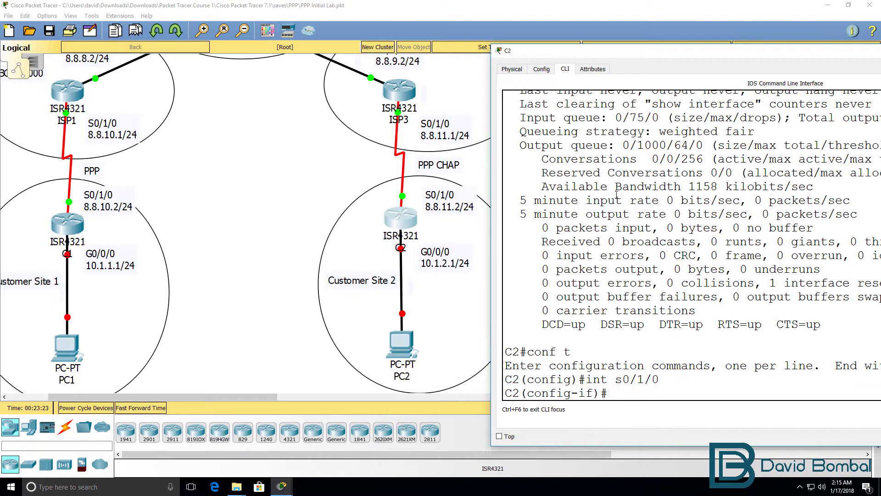
{"action": "type", "text": "ip add"}
{"action": "key", "text": "Tab"}
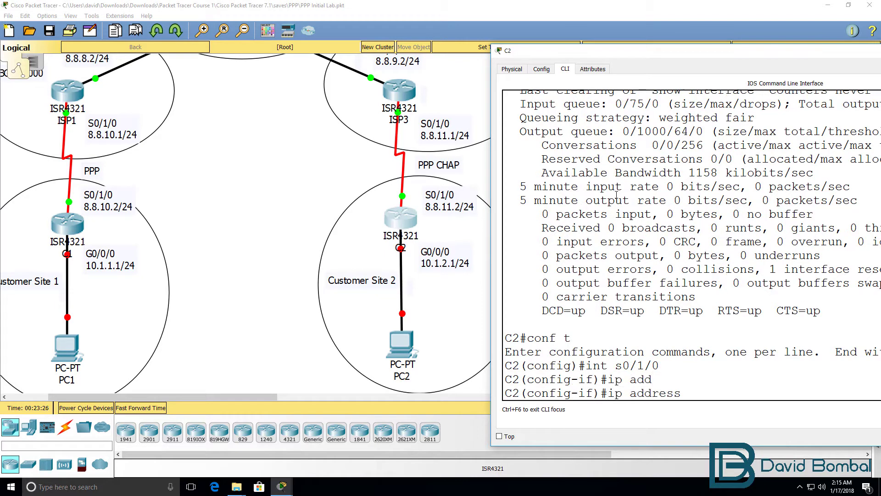
{"action": "type", "text": "8.8.11.2 255.222222222222222"}
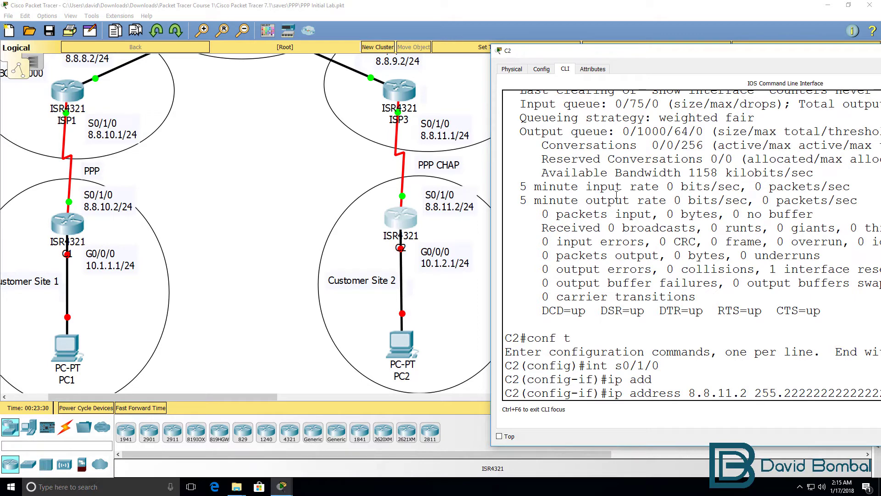
{"action": "mouse_move", "coordinate": [608, 54]}
{"action": "left_mouse_down"}
{"action": "mouse_move", "coordinate": [410, 47]}
{"action": "mouse_move", "coordinate": [611, 49]}
{"action": "left_mouse_up"}
{"action": "key", "text": "BackSpace"}
{"action": "key", "text": "BackSpace"}
{"action": "key", "text": "BackSpace"}
{"action": "key", "text": "BackSpace"}
{"action": "key", "text": "BackSpace"}
{"action": "key", "text": "BackSpace"}
{"action": "key", "text": "BackSpace"}
{"action": "key", "text": "BackSpace"}
{"action": "key", "text": "BackSpace"}
{"action": "key", "text": "BackSpace"}
{"action": "key", "text": "BackSpace"}
{"action": "type", "text": "55.55."}
{"action": "key", "text": "BackSpace"}
{"action": "key", "text": "BackSpace"}
{"action": "key", "text": "BackSpace"}
{"action": "type", "text": "255.0"}
{"action": "key", "text": "Return"}
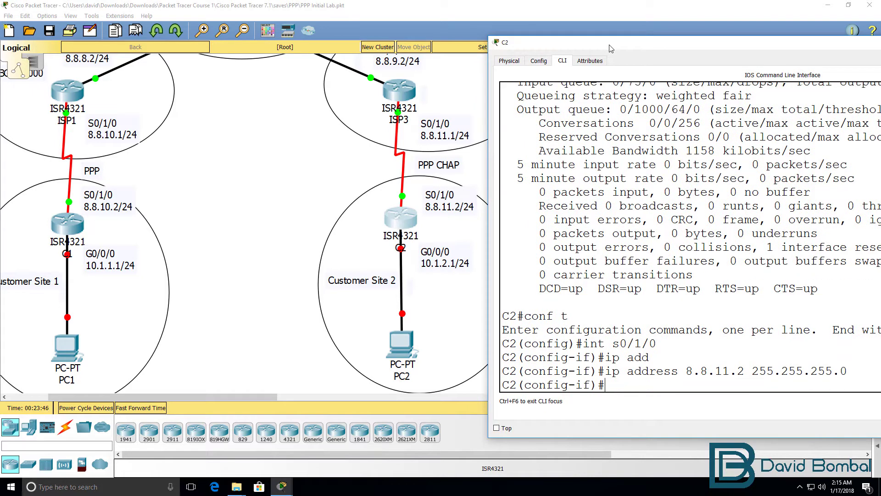
- Set C2's Serial0/1/0 to PPP encapsulation with CHAP authentication and exit the interface
{"action": "type", "text": "en"}
{"action": "key", "text": "Tab"}
{"action": "type", "text": "c"}
{"action": "key", "text": "Tab"}
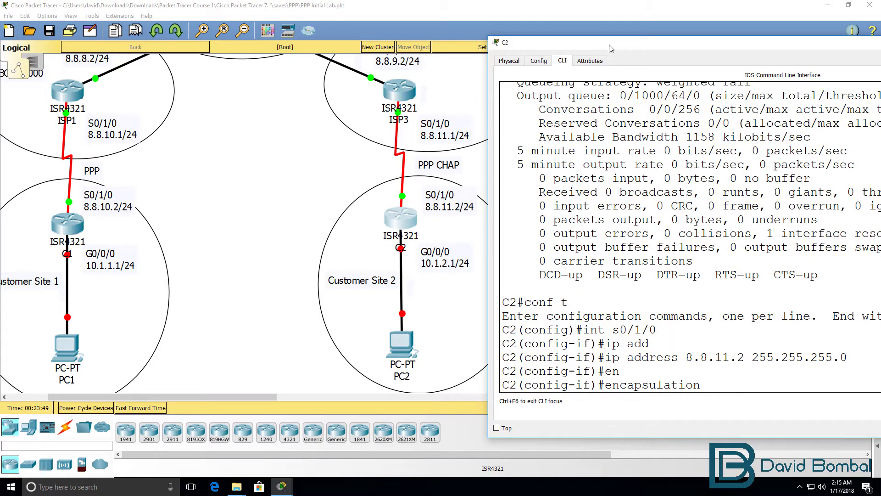
{"action": "type", "text": "ppp"}
{"action": "key", "text": "Return"}
{"action": "type", "text": "ppp"}
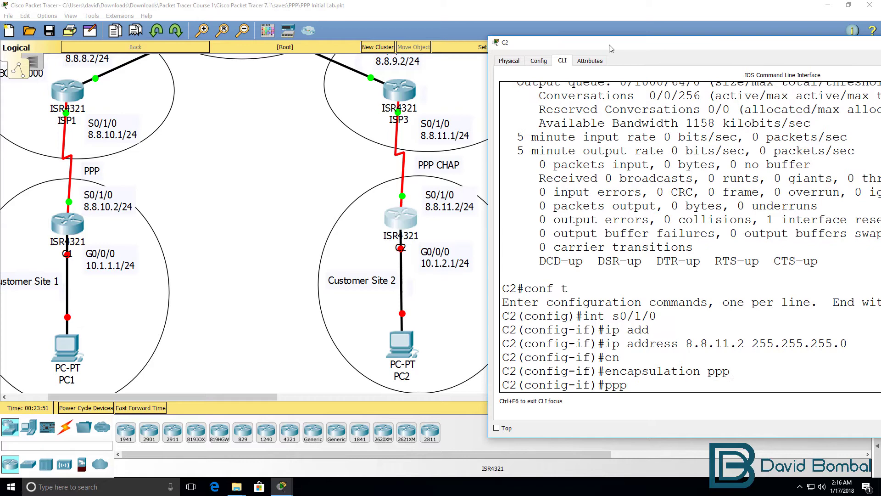
{"action": "type", "text": " au"}
{"action": "key", "text": "Tab"}
{"action": "type", "text": "?"}
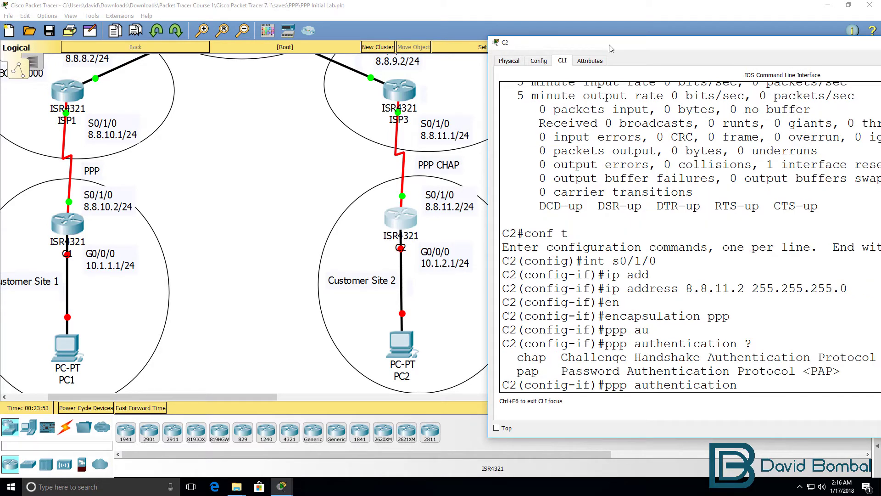
{"action": "type", "text": "chap"}
{"action": "key", "text": "Return"}
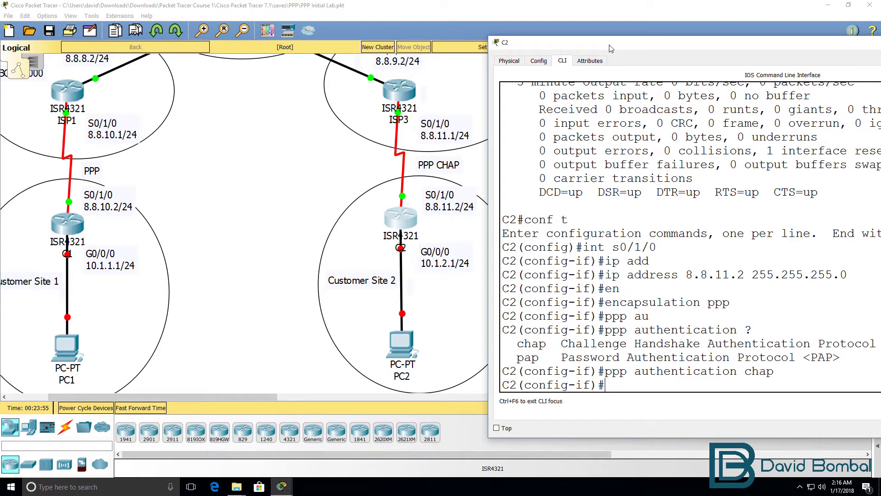
{"action": "type", "text": "exit"}
{"action": "key", "text": "Return"}
{"action": "key", "text": "Return"}
- Start a username command on C2 and check ISP3's hostname in its prompt
{"action": "type", "text": "user"}
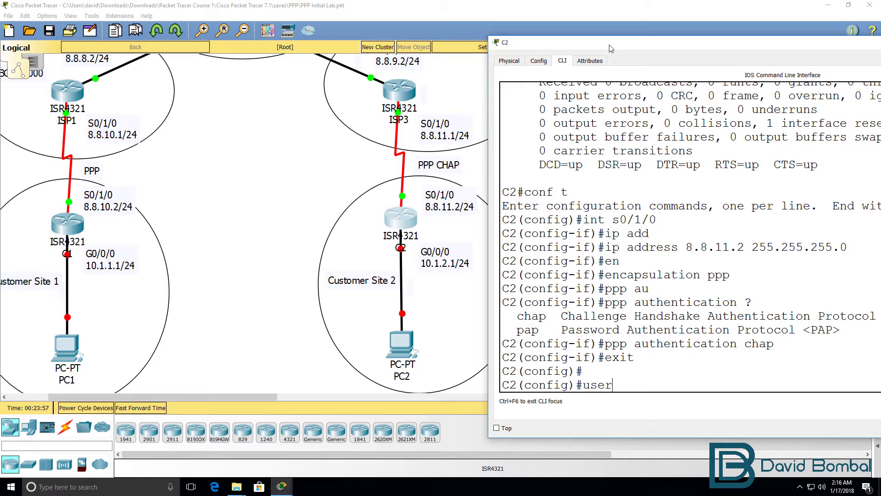
{"action": "type", "text": "name ?"}
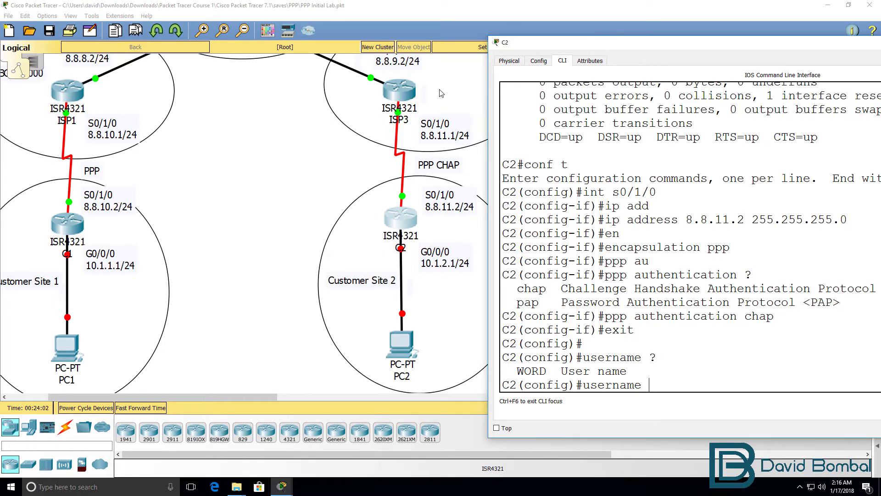
{"action": "mouse_move", "coordinate": [282, 489]}
{"action": "left_click", "coordinate": [384, 442]}
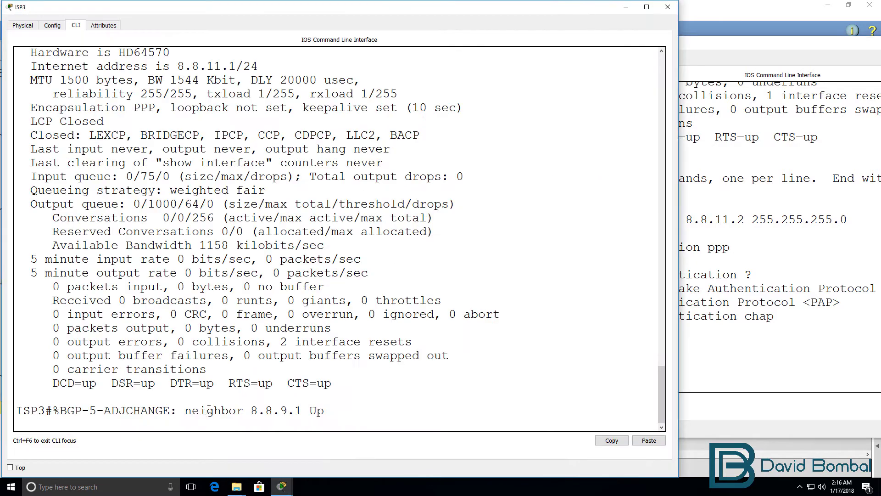
{"action": "key", "text": "Return"}
{"action": "key", "text": "Return"}
{"action": "left_click_drag", "start_coordinate": [46, 412], "coordinate": [16, 411]}
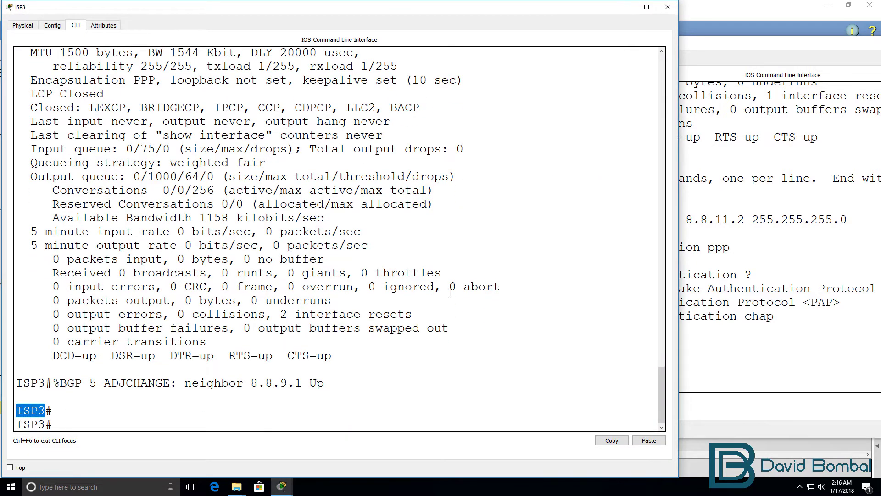
- Add user ISP3 with the shared CHAP password on C2, bringing the line protocol up
{"action": "left_click", "coordinate": [871, 238]}
{"action": "type", "text": "ISP3 "}
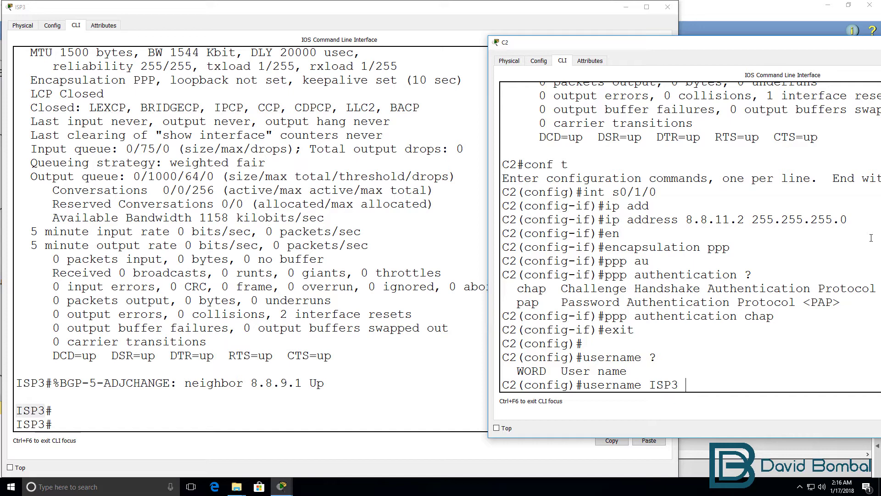
{"action": "type", "text": "?pas"}
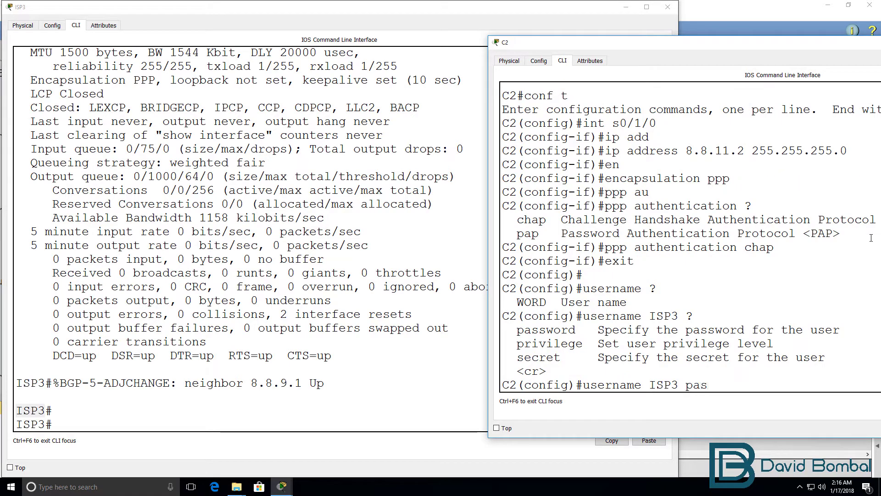
{"action": "key", "text": "Tab"}
{"action": "type", "text": "cisco"}
{"action": "key", "text": "Return"}
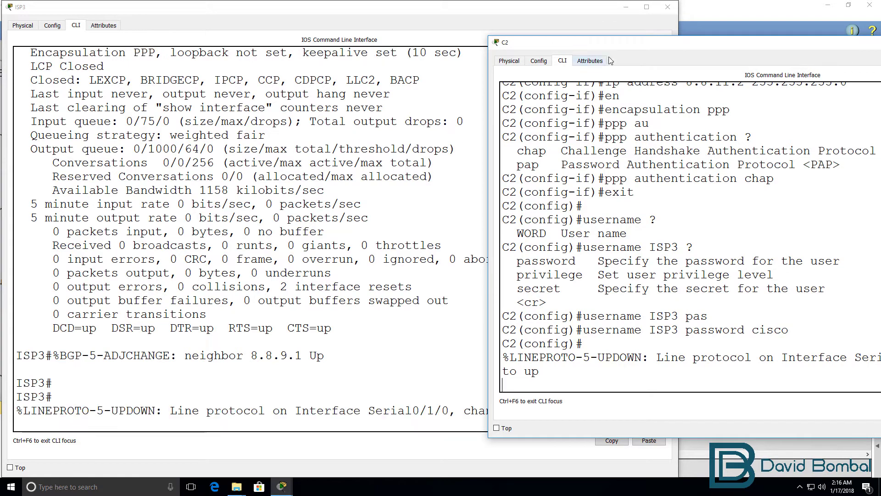
{"action": "left_click_drag", "start_coordinate": [607, 48], "coordinate": [391, 59]}
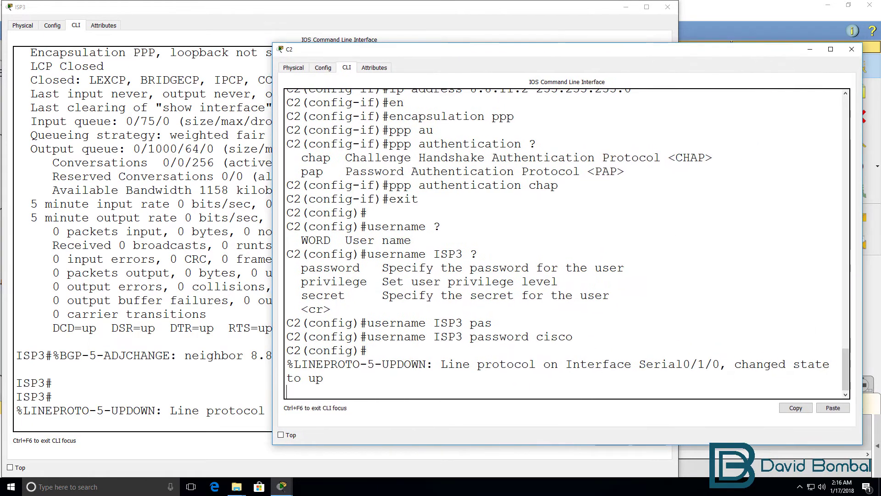
{"action": "key", "text": "Return"}
- Leave configuration mode and list C2's running config to check the ISP3 username entry
{"action": "type", "text": "end"}
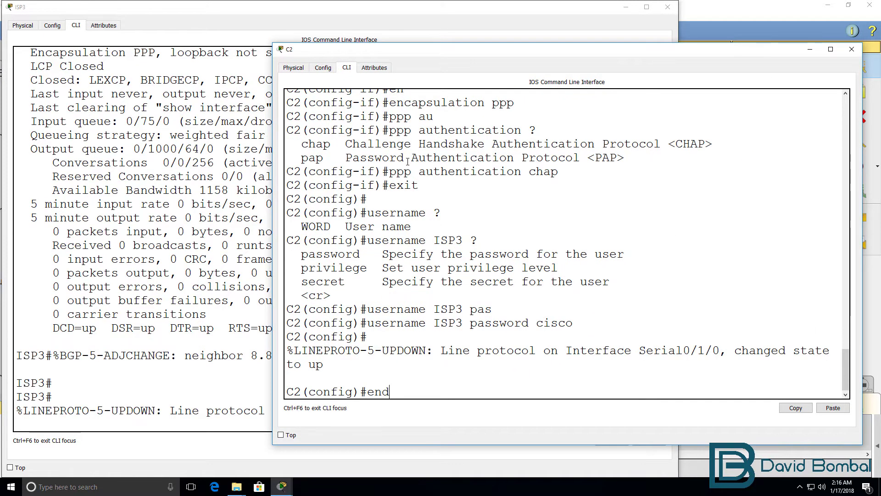
{"action": "key", "text": "Return"}
{"action": "type", "text": "sh run"}
{"action": "key", "text": "Return"}
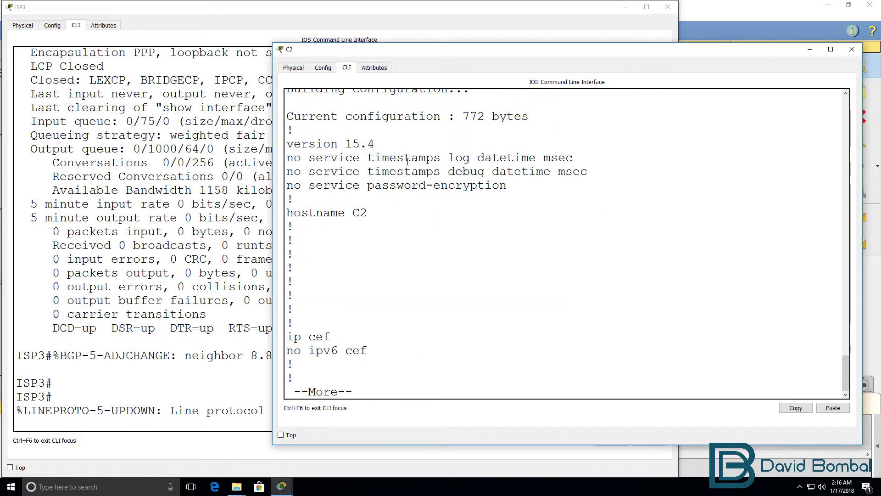
{"action": "key", "text": "Return"}
{"action": "key", "text": "Return"}
{"action": "key", "text": "Return"}
{"action": "key", "text": "Return"}
{"action": "key", "text": "Return"}
{"action": "key", "text": "Return"}
{"action": "key", "text": "Return"}
{"action": "key", "text": "Return"}
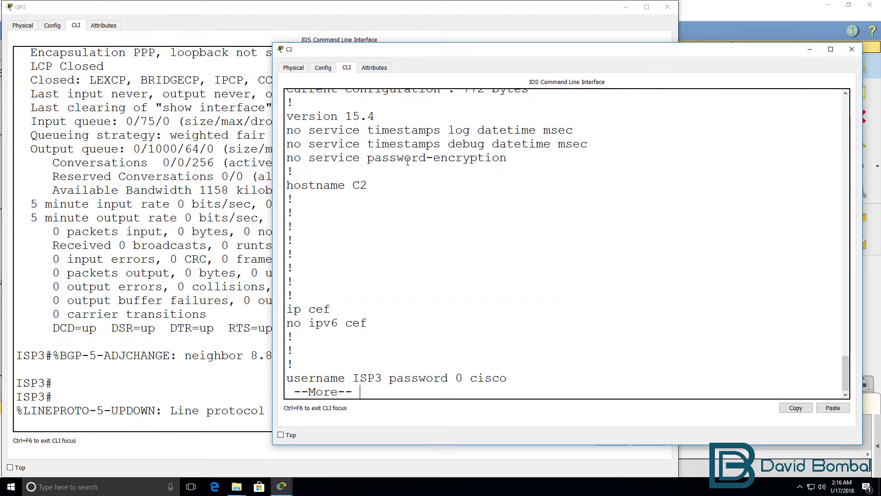
{"action": "key", "text": "Return"}
{"action": "key", "text": "Return"}
{"action": "key", "text": "Return"}
{"action": "key", "text": "Return"}
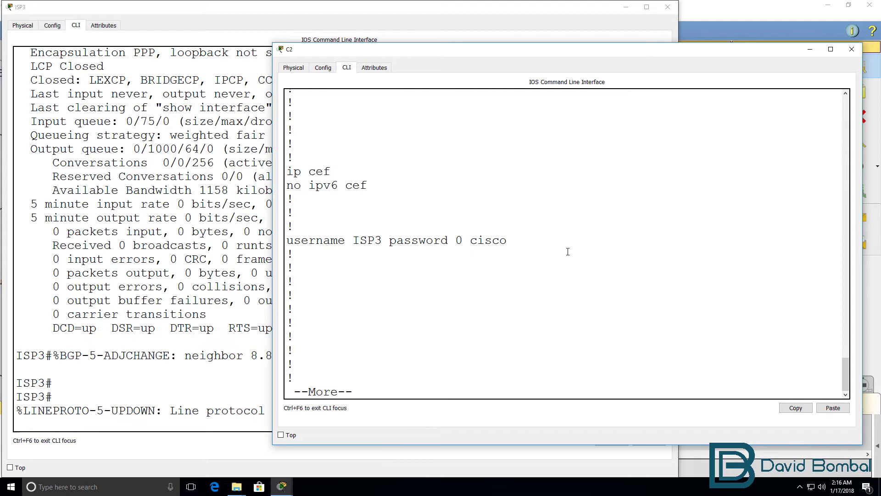
{"action": "left_click_drag", "start_coordinate": [557, 243], "coordinate": [251, 241]}
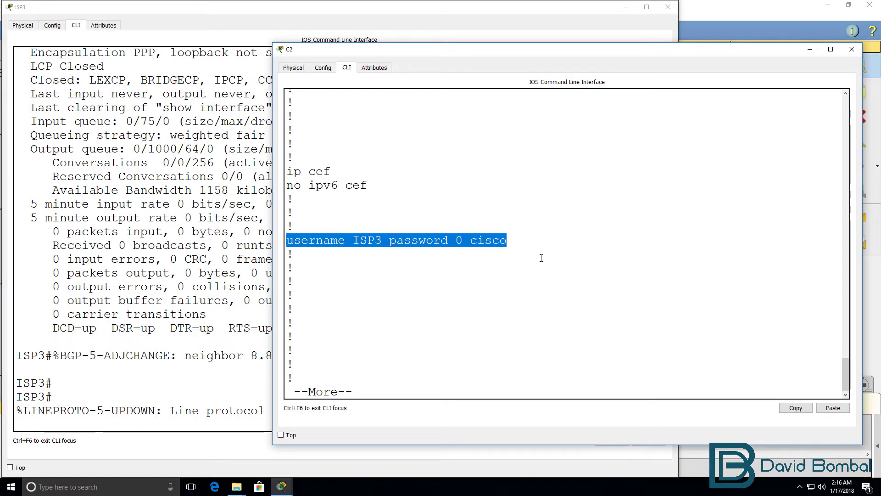
- Page to Serial0/1/0's IP, PPP and CHAP lines, quit, and type sh int s0/1/0
{"action": "key", "text": "space"}
{"action": "key", "text": "Return"}
{"action": "key", "text": "Return"}
{"action": "key", "text": "Return"}
{"action": "key", "text": "Return"}
{"action": "key", "text": "Return"}
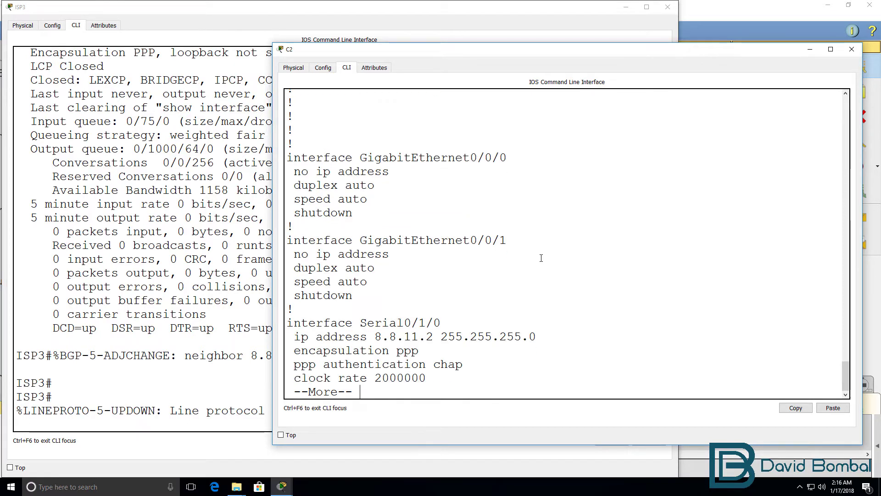
{"action": "left_click_drag", "start_coordinate": [464, 322], "coordinate": [261, 289]}
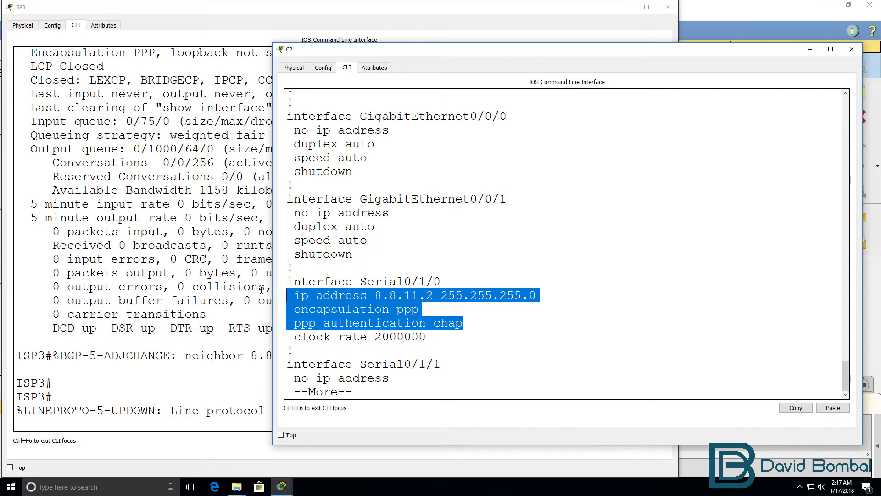
{"action": "key", "text": "Return"}
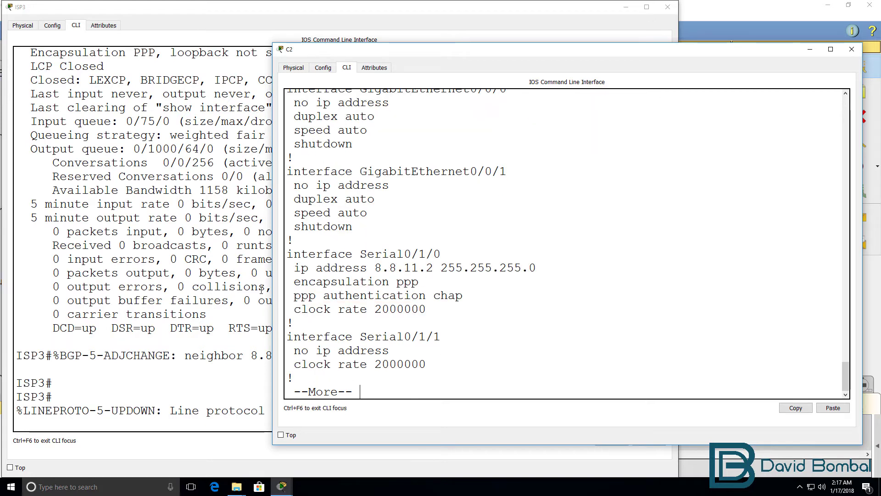
{"action": "key", "text": "Return"}
{"action": "key", "text": "q"}
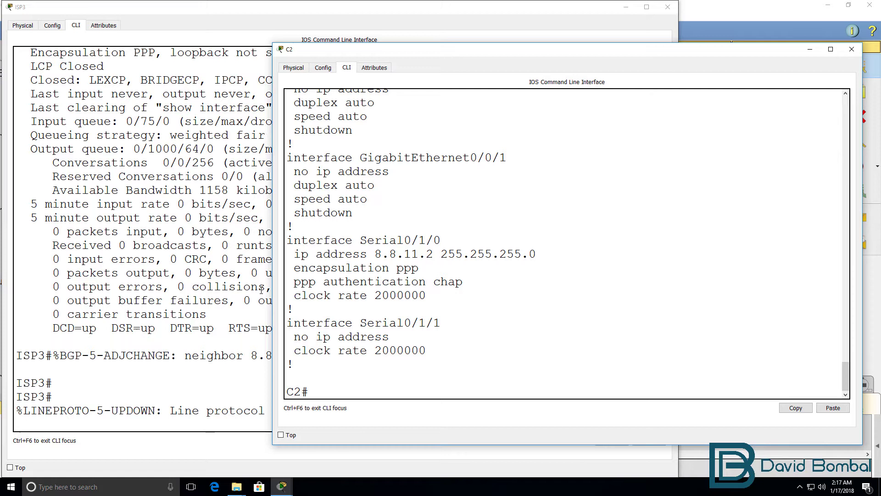
{"action": "type", "text": "sh int s0/1/0"}
- Check C2's Serial0/1/0 status: up and connected, with LCP Open and IPCP, CDPCP negotiated
{"action": "key", "text": "Return"}
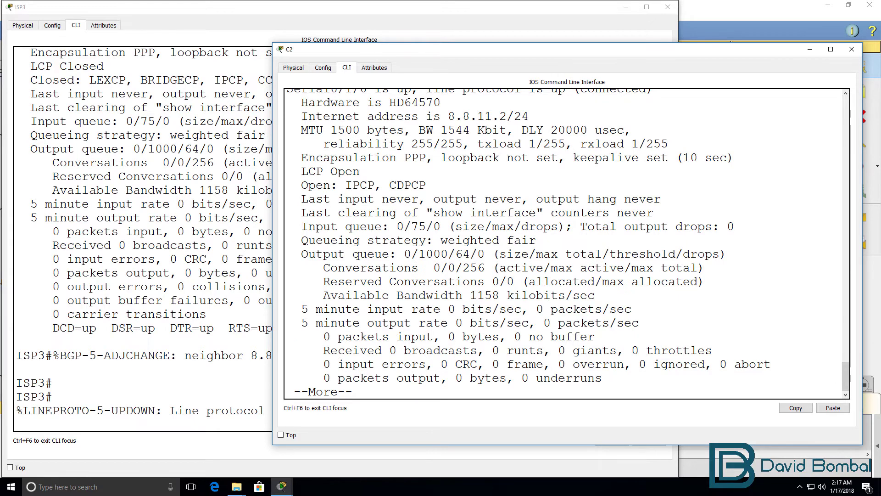
{"action": "scroll", "coordinate": [482, 147], "scroll_direction": "up", "scroll_amount": 2}
{"action": "left_click_drag", "start_coordinate": [655, 138], "coordinate": [285, 144]}
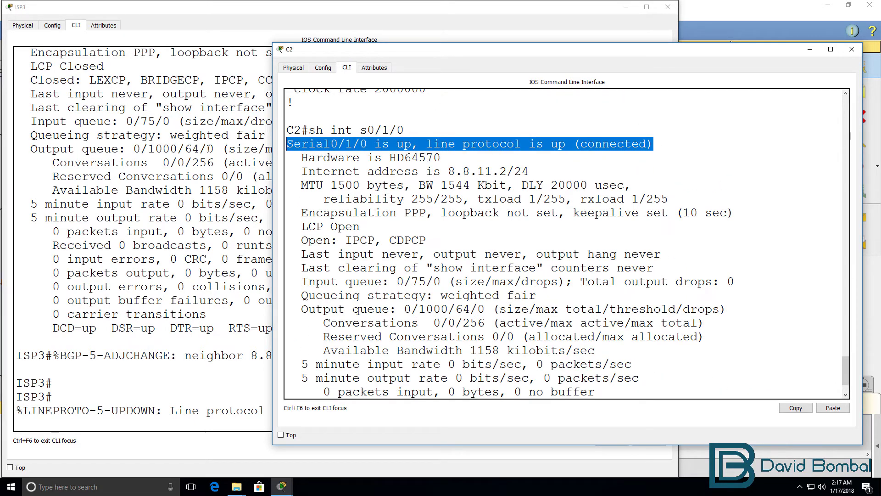
{"action": "left_click_drag", "start_coordinate": [294, 228], "coordinate": [541, 236]}
{"action": "left_click", "coordinate": [541, 235]}
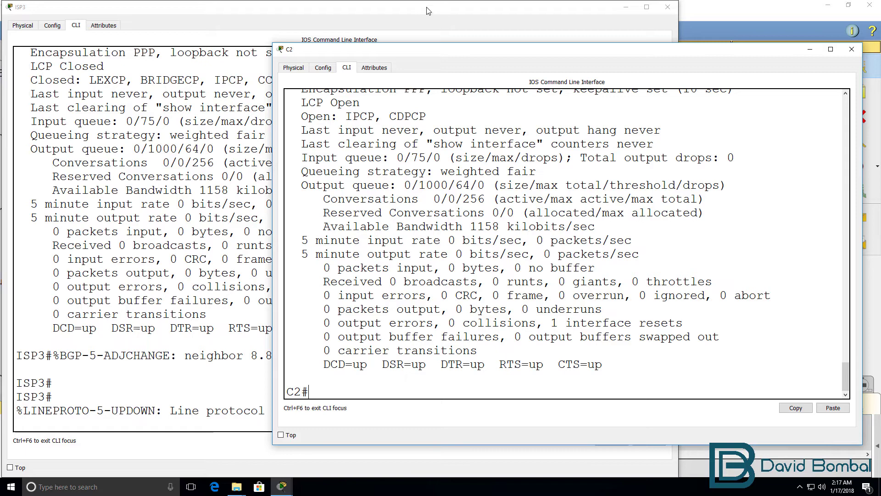
- Run 'sh int s0/1/0' on ISP3 and confirm line protocol up, LCP Open, IPCP and CDPCP
{"action": "left_click", "coordinate": [145, 286]}
{"action": "key", "text": "Return"}
{"action": "type", "text": "sh"}
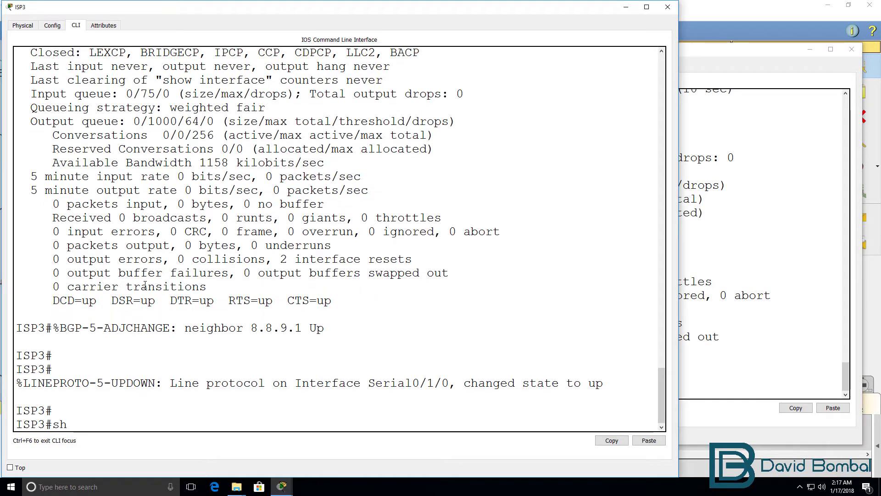
{"action": "type", "text": " int s0/1/0"}
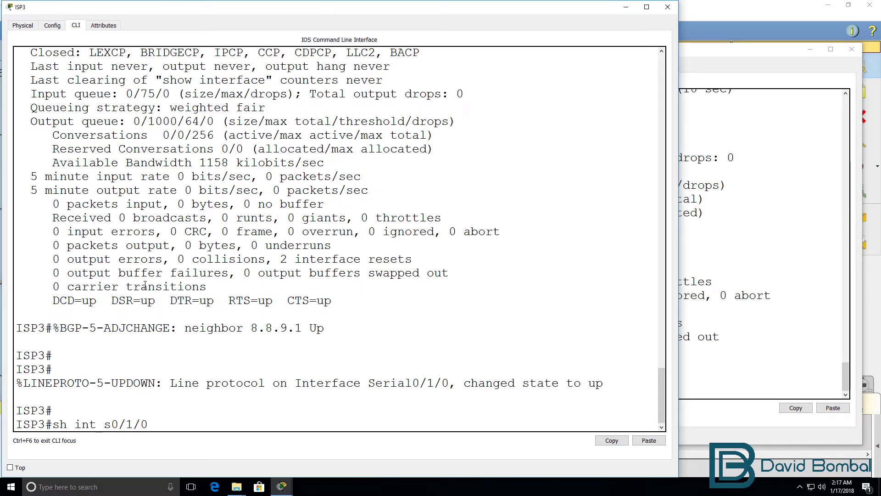
{"action": "key", "text": "Return"}
{"action": "left_click_drag", "start_coordinate": [381, 121], "coordinate": [16, 121]}
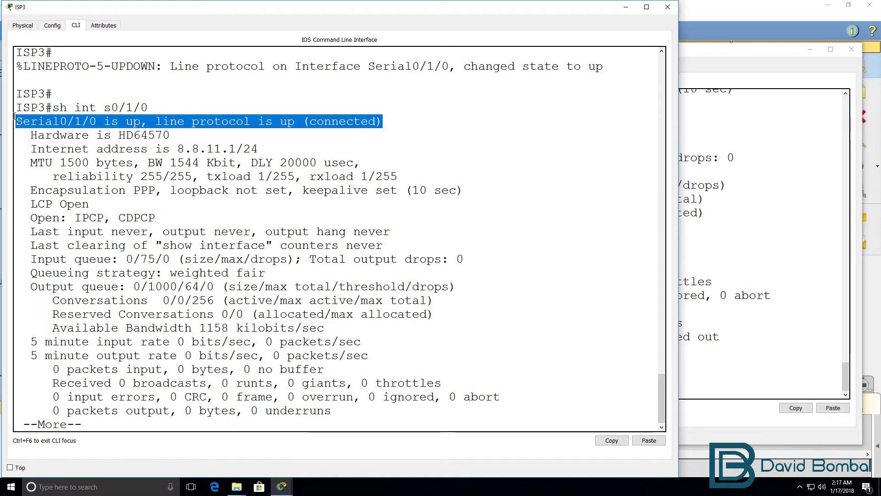
{"action": "left_click_drag", "start_coordinate": [156, 218], "coordinate": [16, 204]}
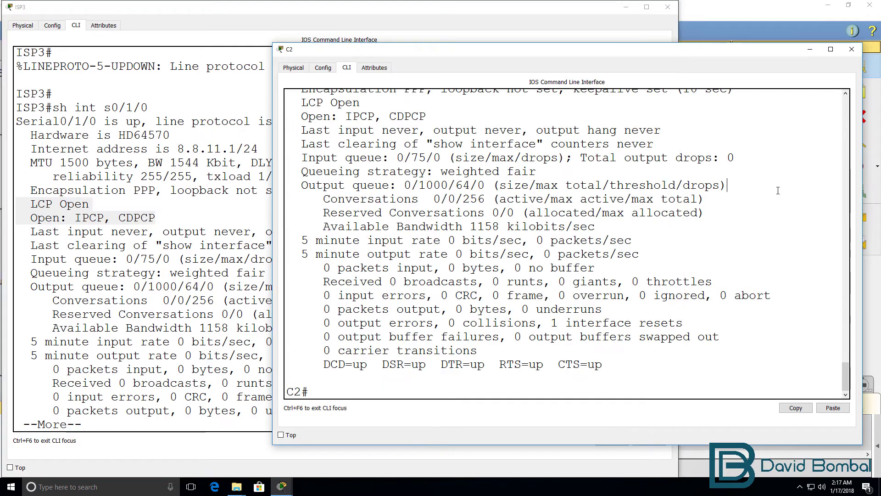
- Ping ISP3's serial address 8.8.11.1 from C2, getting 5/5 replies
{"action": "left_click", "coordinate": [713, 49]}
{"action": "type", "text": "ping 8.8.11.1"}
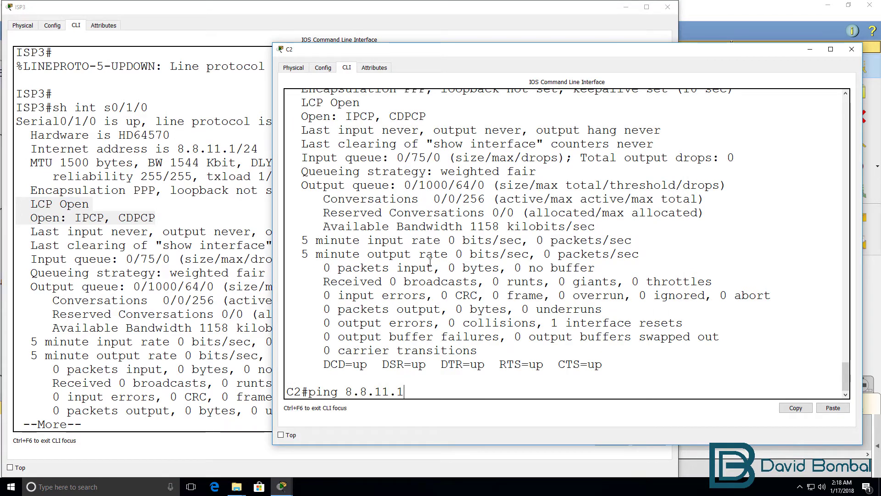
{"action": "left_click_drag", "start_coordinate": [171, 149], "coordinate": [258, 149]}
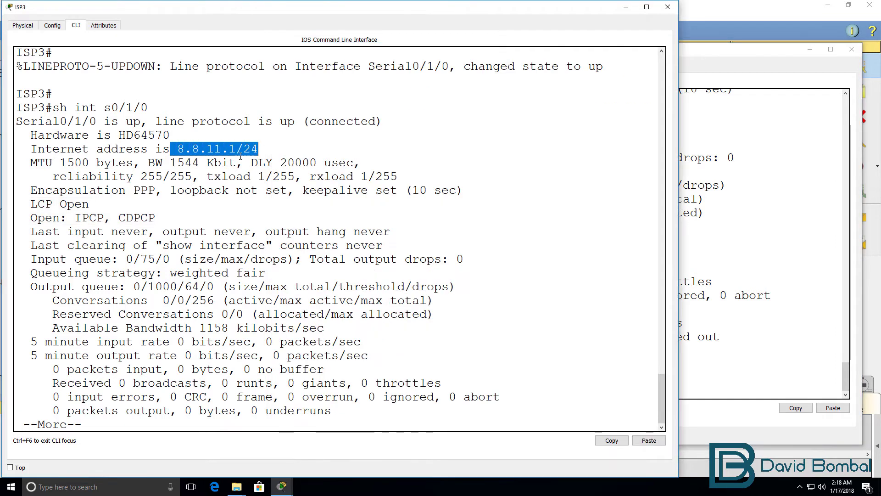
{"action": "left_click", "coordinate": [799, 174]}
{"action": "key", "text": "Return"}
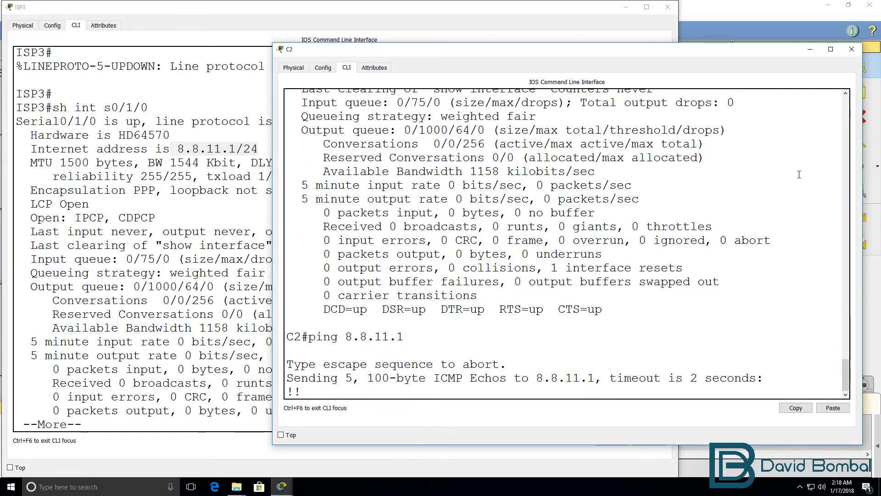
- Recall 'sh int s0/1/0' on C2 to confirm 5 packets in and out on Serial0/1/0
{"action": "key", "text": "Up"}
{"action": "key", "text": "Up"}
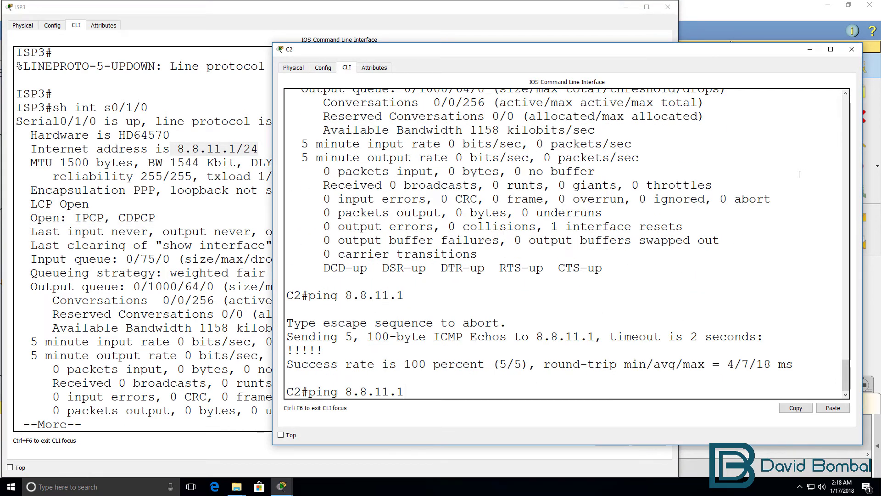
{"action": "key", "text": "Return"}
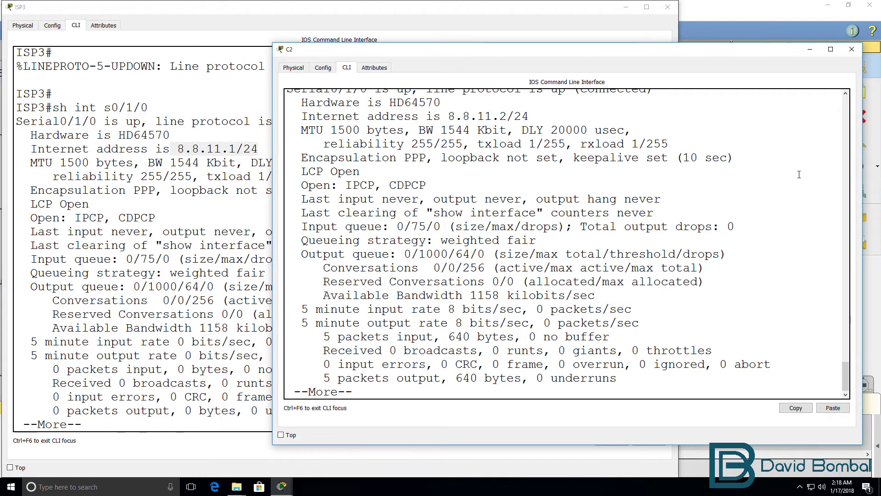
{"action": "key", "text": "space"}
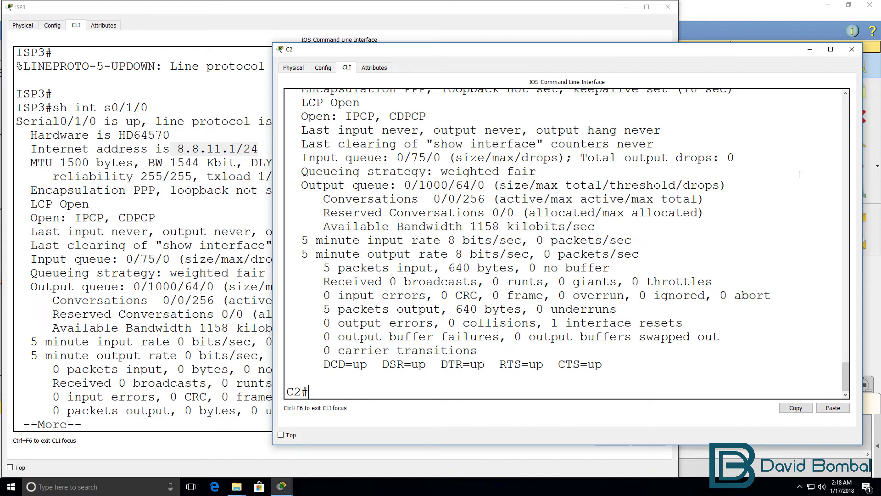
- Turn on 'debug ppp authentication' on C2
{"action": "type", "text": "debug ppp ?"}
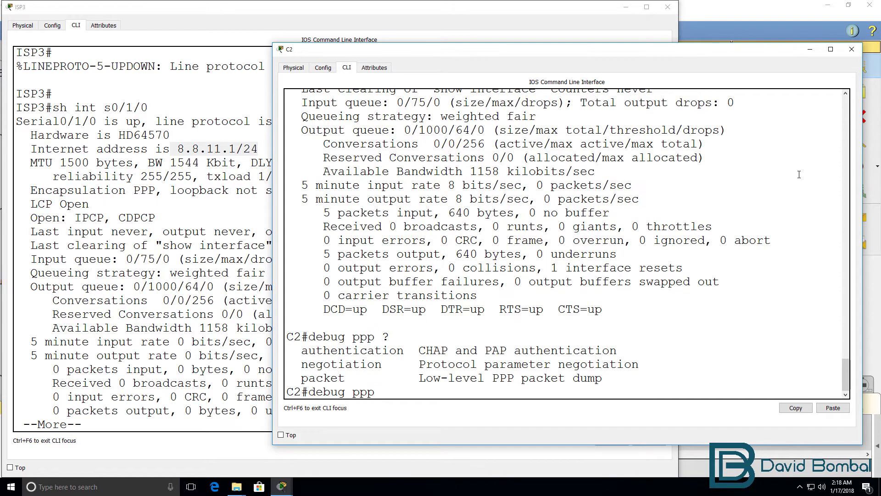
{"action": "type", "text": "aut"}
{"action": "key", "text": "Tab"}
{"action": "key", "text": "Return"}
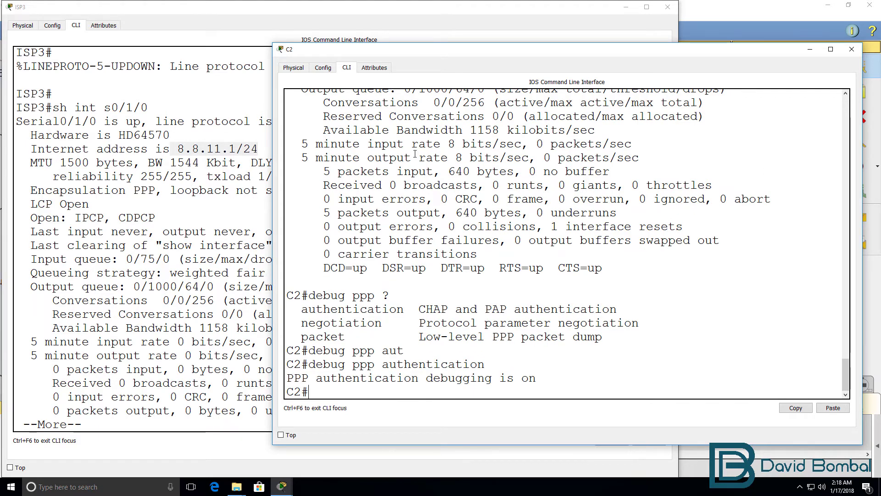
- On ISP3, shut and then no shut interface Serial0/1/0 from configuration mode
{"action": "left_click", "coordinate": [129, 150]}
{"action": "type", "text": "qconf t"}
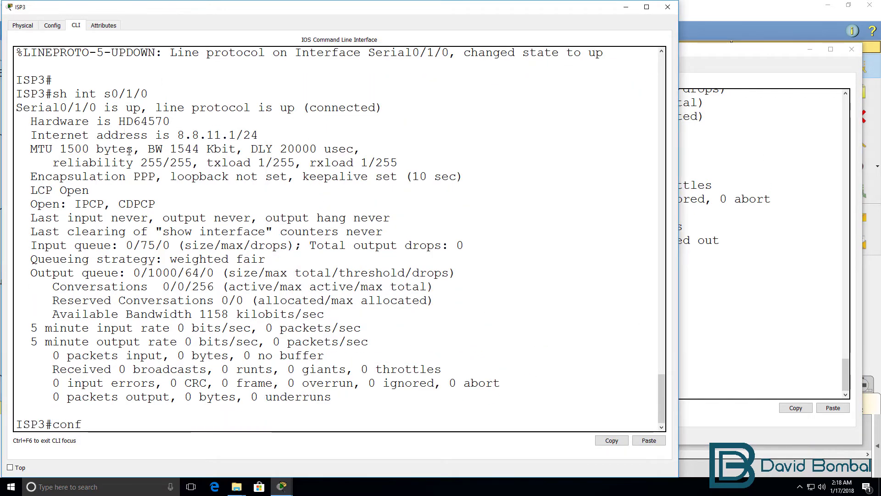
{"action": "key", "text": "Return"}
{"action": "type", "text": "int s0/1/0"}
{"action": "key", "text": "Return"}
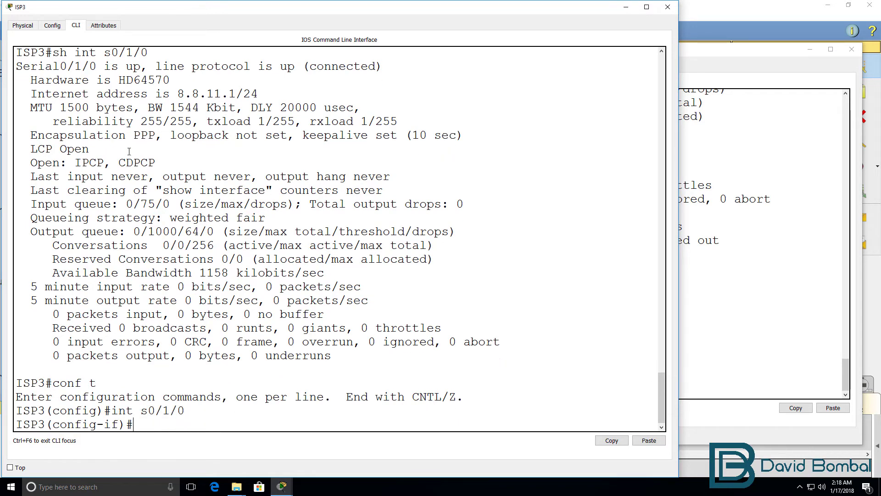
{"action": "type", "text": "shut"}
{"action": "key", "text": "Return"}
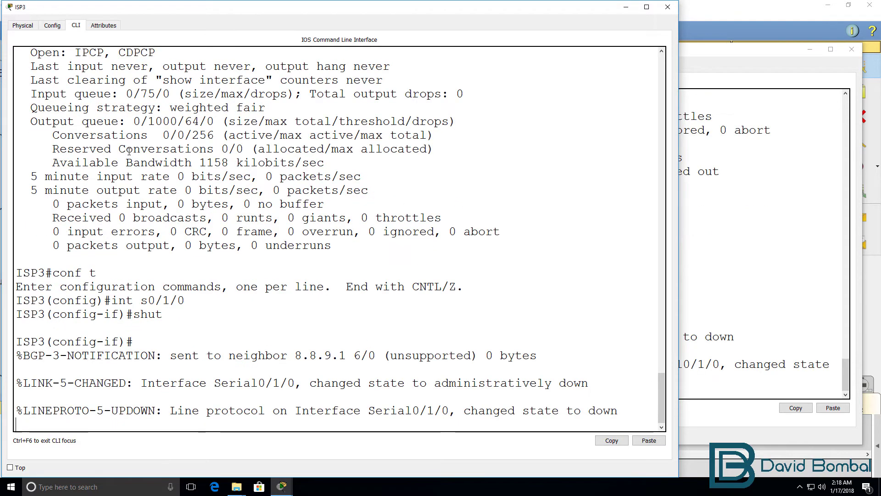
{"action": "key", "text": "Return"}
{"action": "key", "text": "Return"}
{"action": "type", "text": "no shut"}
{"action": "key", "text": "Return"}
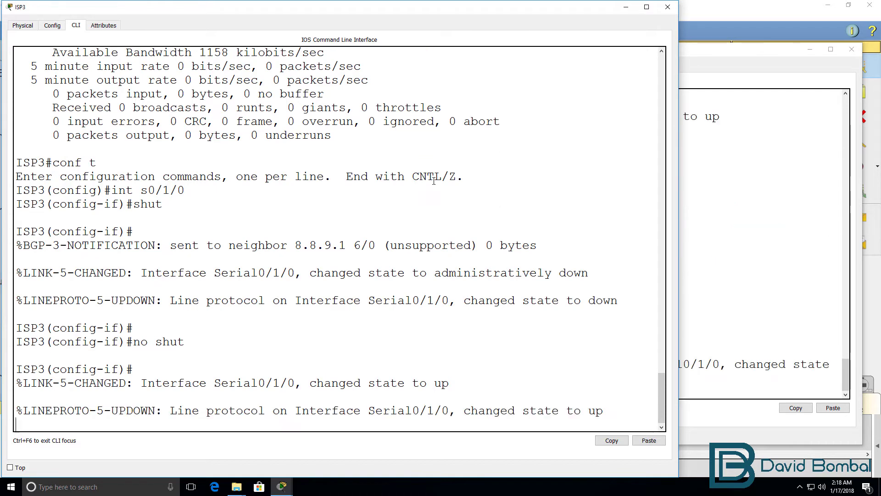
- Review C2's debug output showing PPP renegotiation, IPCP and line protocol coming back up
{"action": "left_click", "coordinate": [733, 187]}
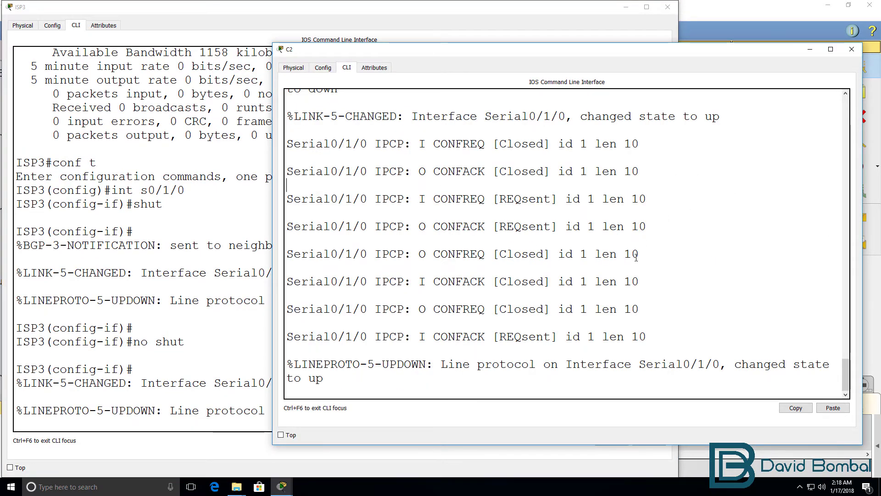
{"action": "scroll", "coordinate": [640, 253], "scroll_direction": "up", "scroll_amount": 6}
{"action": "scroll", "coordinate": [635, 259], "scroll_direction": "up", "scroll_amount": 2}
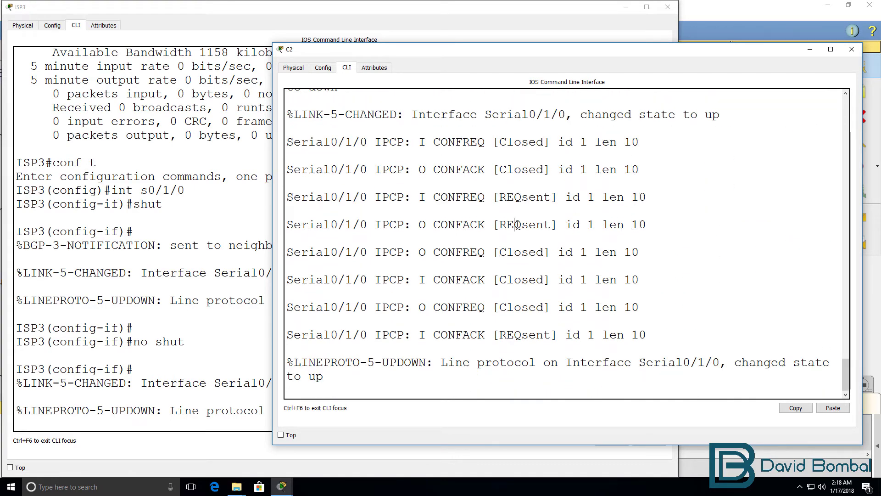
{"action": "key", "text": "Return"}
{"action": "key", "text": "Return"}
{"action": "scroll", "coordinate": [517, 224], "scroll_direction": "up", "scroll_amount": 2}
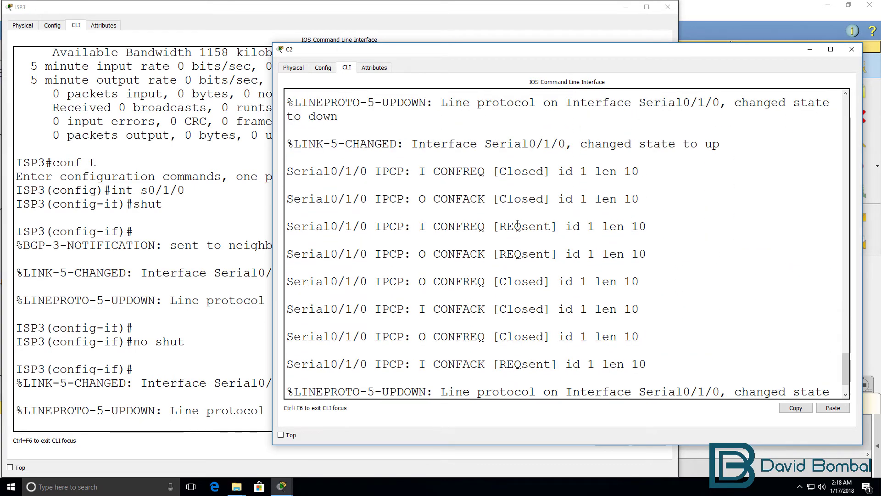
{"action": "scroll", "coordinate": [517, 224], "scroll_direction": "down", "scroll_amount": 2}
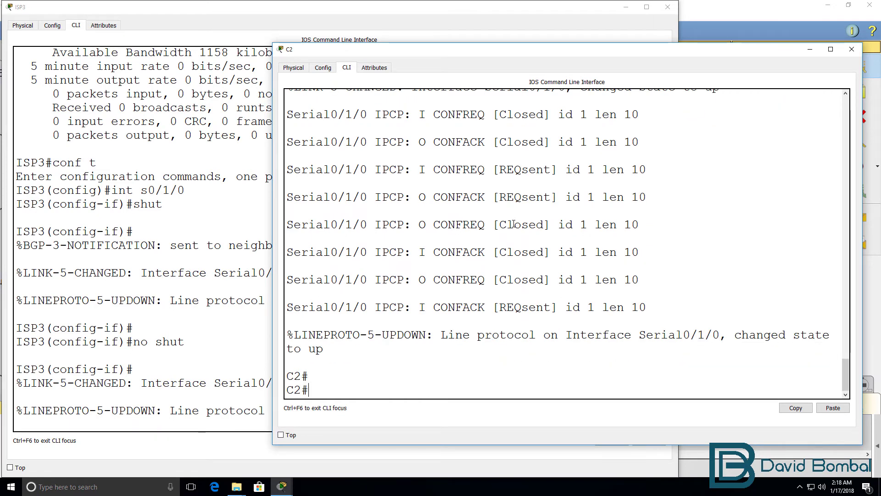
{"action": "scroll", "coordinate": [513, 223], "scroll_direction": "up", "scroll_amount": 2}
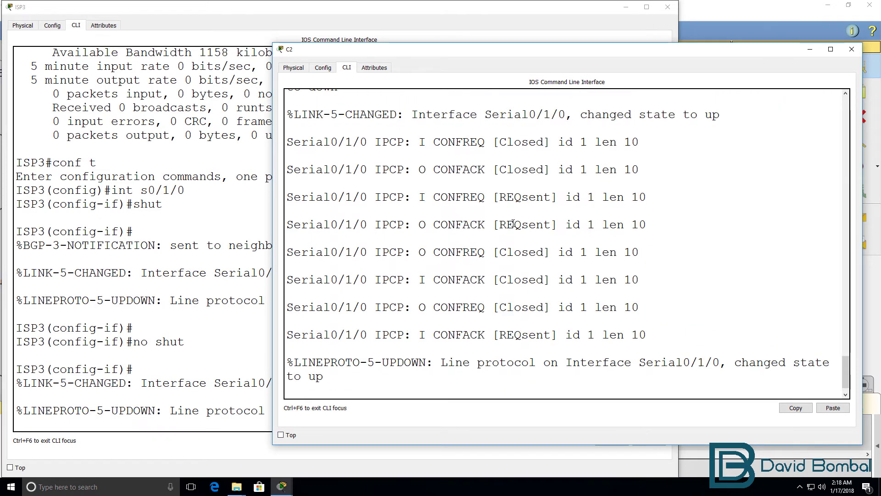
{"action": "scroll", "coordinate": [513, 223], "scroll_direction": "down", "scroll_amount": 2}
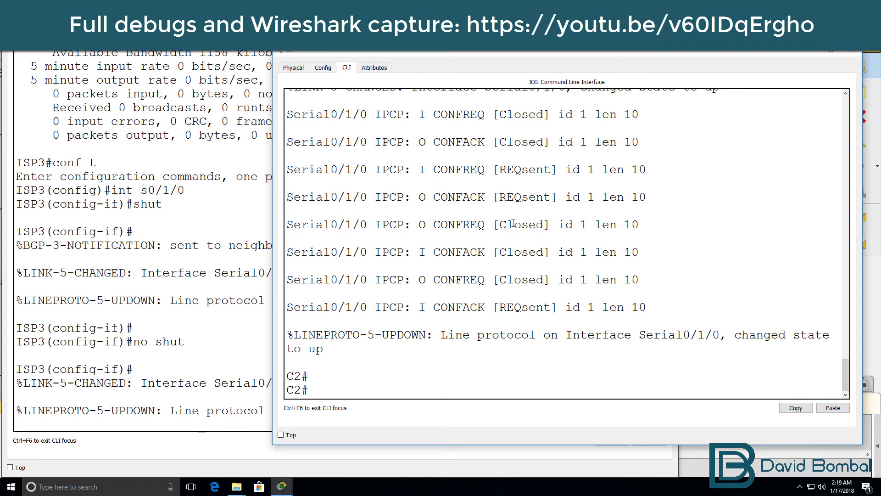
- Disable all debugging on C2 with 'un all' and inspect its Serial0/1/0 config, noting clock rate 2000000
{"action": "type", "text": "un all"}
{"action": "key", "text": "Return"}
{"action": "key", "text": "Return"}
{"action": "key", "text": "Return"}
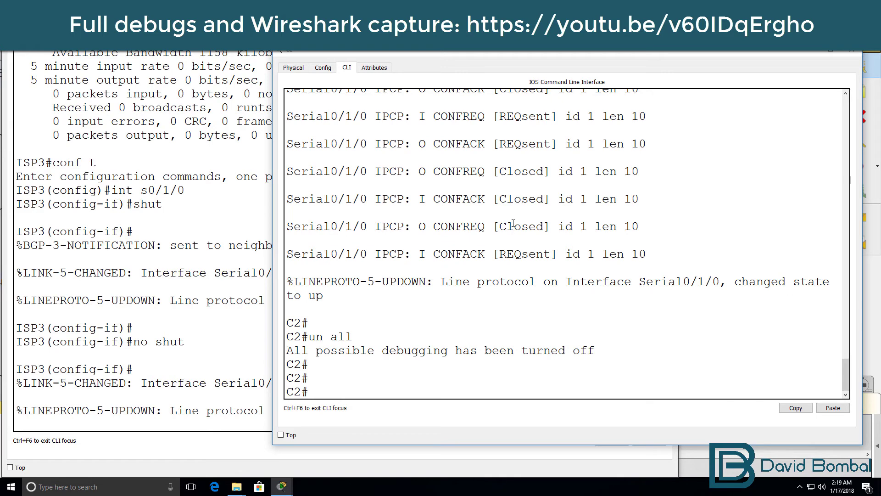
{"action": "type", "text": "sh"}
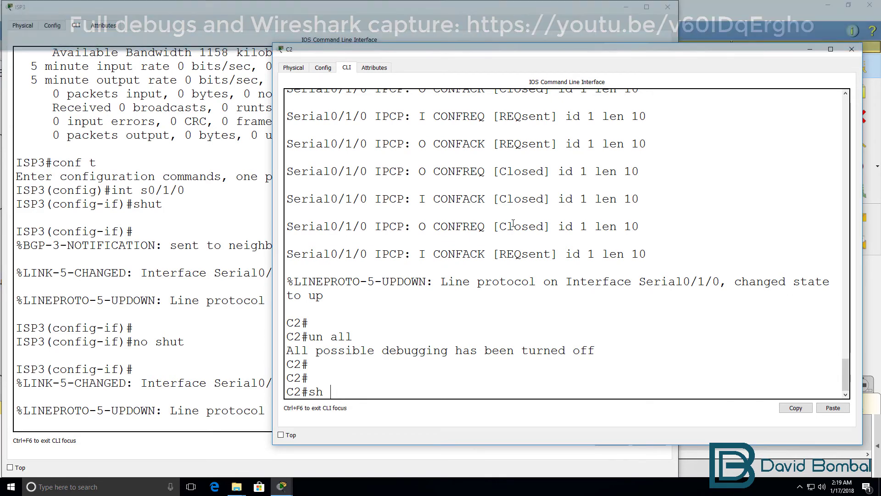
{"action": "type", "text": " run"}
{"action": "key", "text": "Return"}
{"action": "key", "text": "space"}
{"action": "key", "text": "space"}
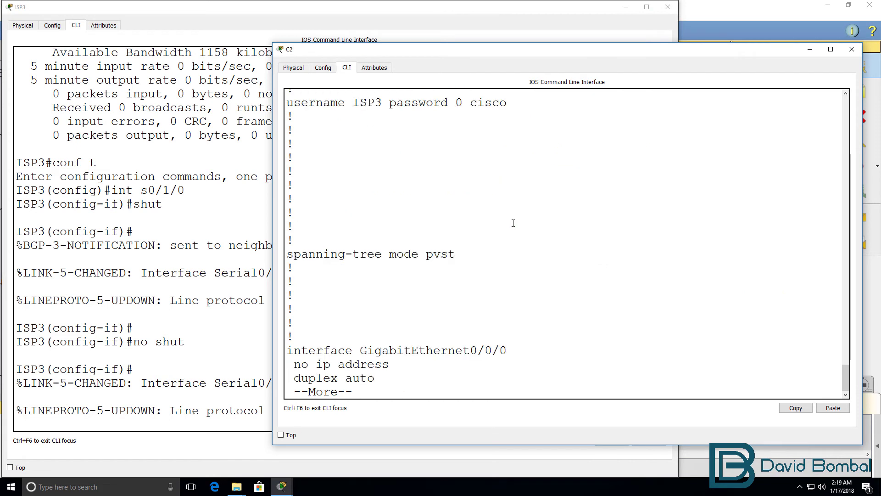
{"action": "left_click_drag", "start_coordinate": [455, 266], "coordinate": [449, 202]}
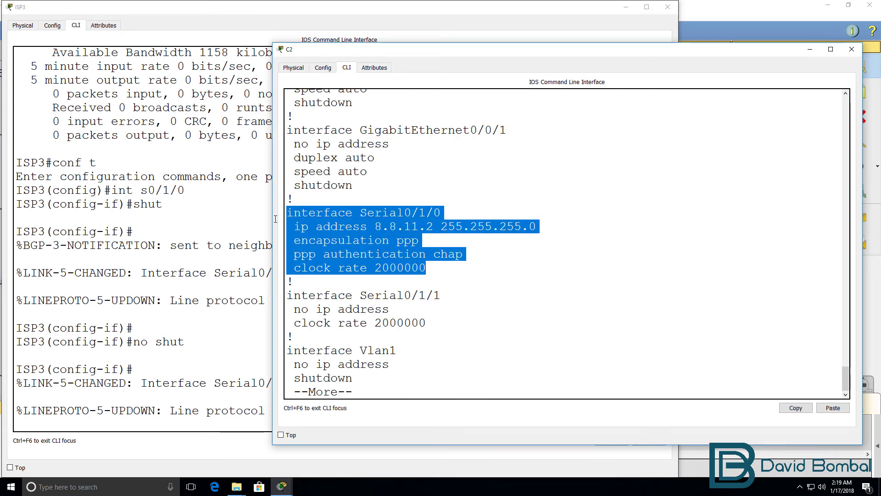
{"action": "left_click", "coordinate": [472, 257]}
{"action": "left_click_drag", "start_coordinate": [429, 269], "coordinate": [282, 265]}
- Exit configuration mode on ISP3 and view its running config's Serial0/1/0 lines
{"action": "left_click", "coordinate": [168, 277]}
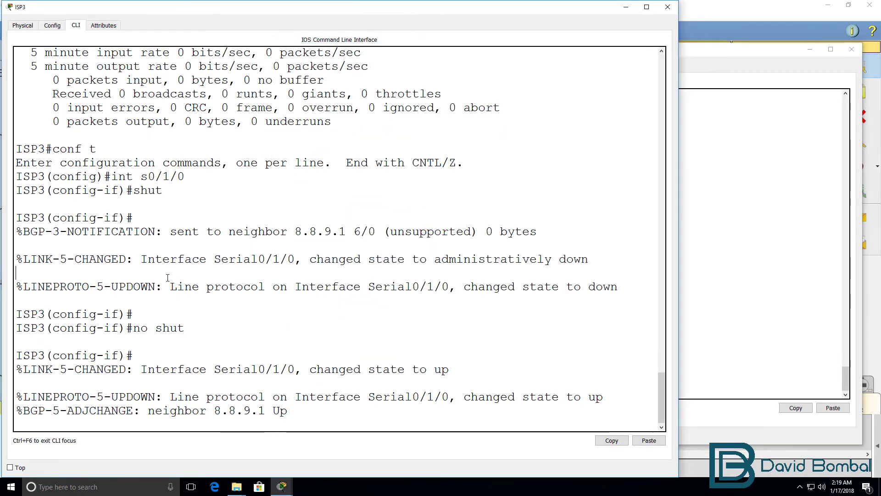
{"action": "key", "text": "Return"}
{"action": "type", "text": "end"}
{"action": "key", "text": "Return"}
{"action": "type", "text": "sh run"}
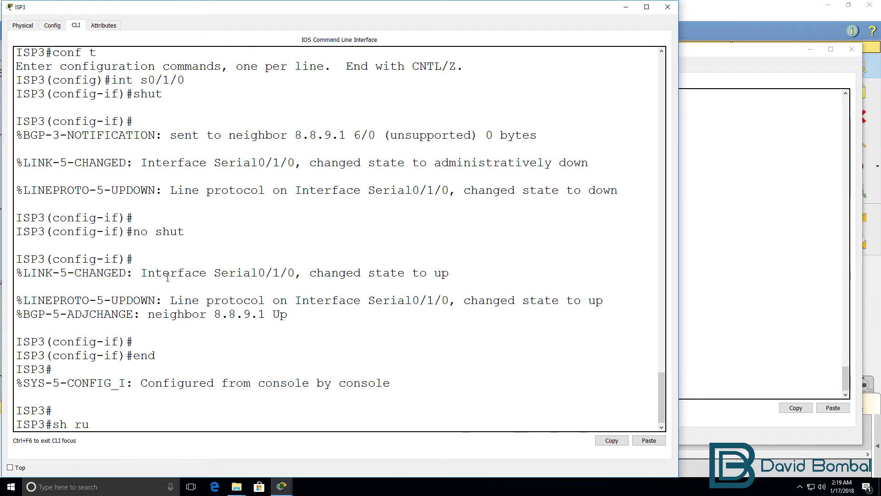
{"action": "key", "text": "Return"}
{"action": "key", "text": "space"}
{"action": "key", "text": "space"}
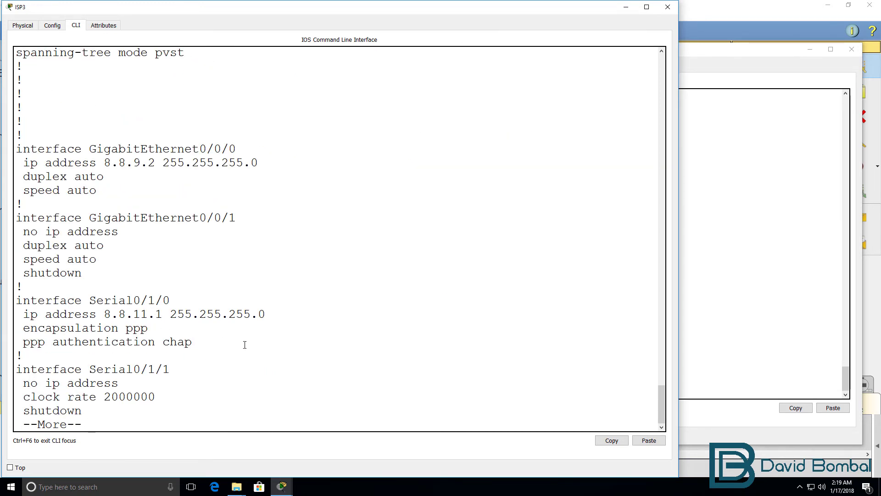
{"action": "left_click_drag", "start_coordinate": [244, 344], "coordinate": [17, 299]}
- Compare with C2's Serial0/1/0 block, where only C2 carries clock rate 2000000
{"action": "left_click", "coordinate": [780, 229]}
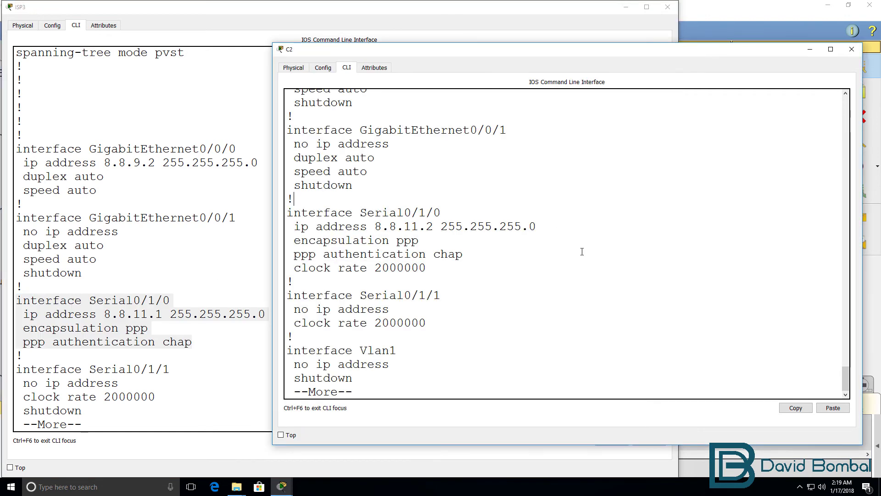
{"action": "left_click_drag", "start_coordinate": [440, 268], "coordinate": [264, 214]}
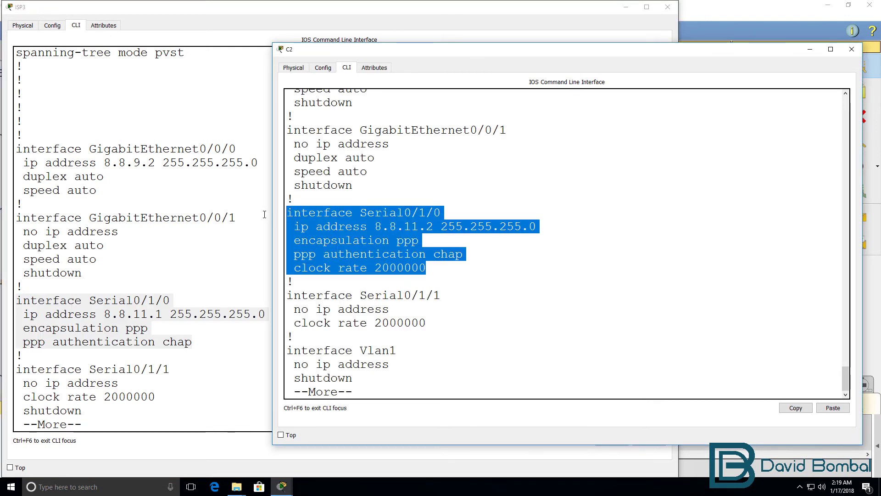
{"action": "left_click_drag", "start_coordinate": [438, 273], "coordinate": [278, 266]}
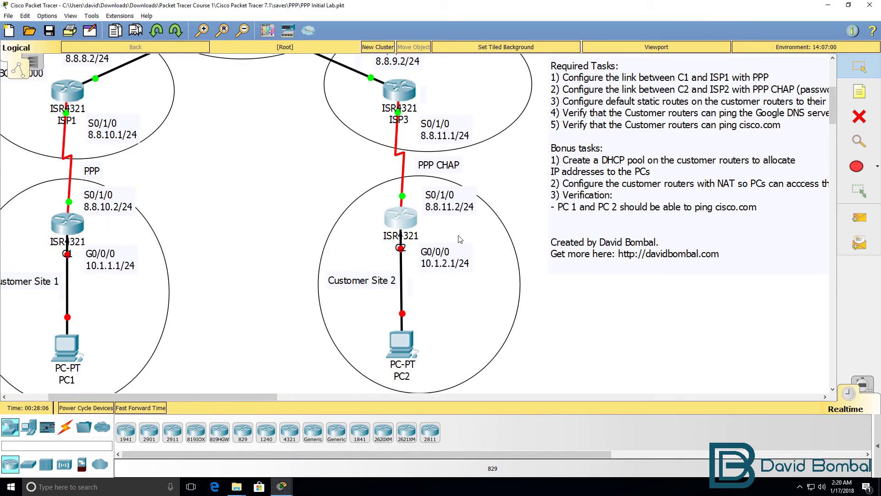
{"action": "scroll", "coordinate": [458, 239], "scroll_direction": "up", "scroll_amount": 2}
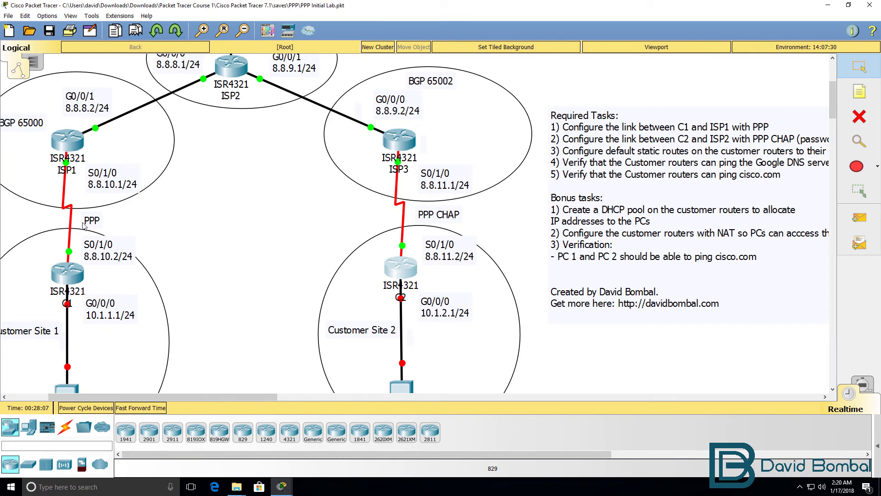